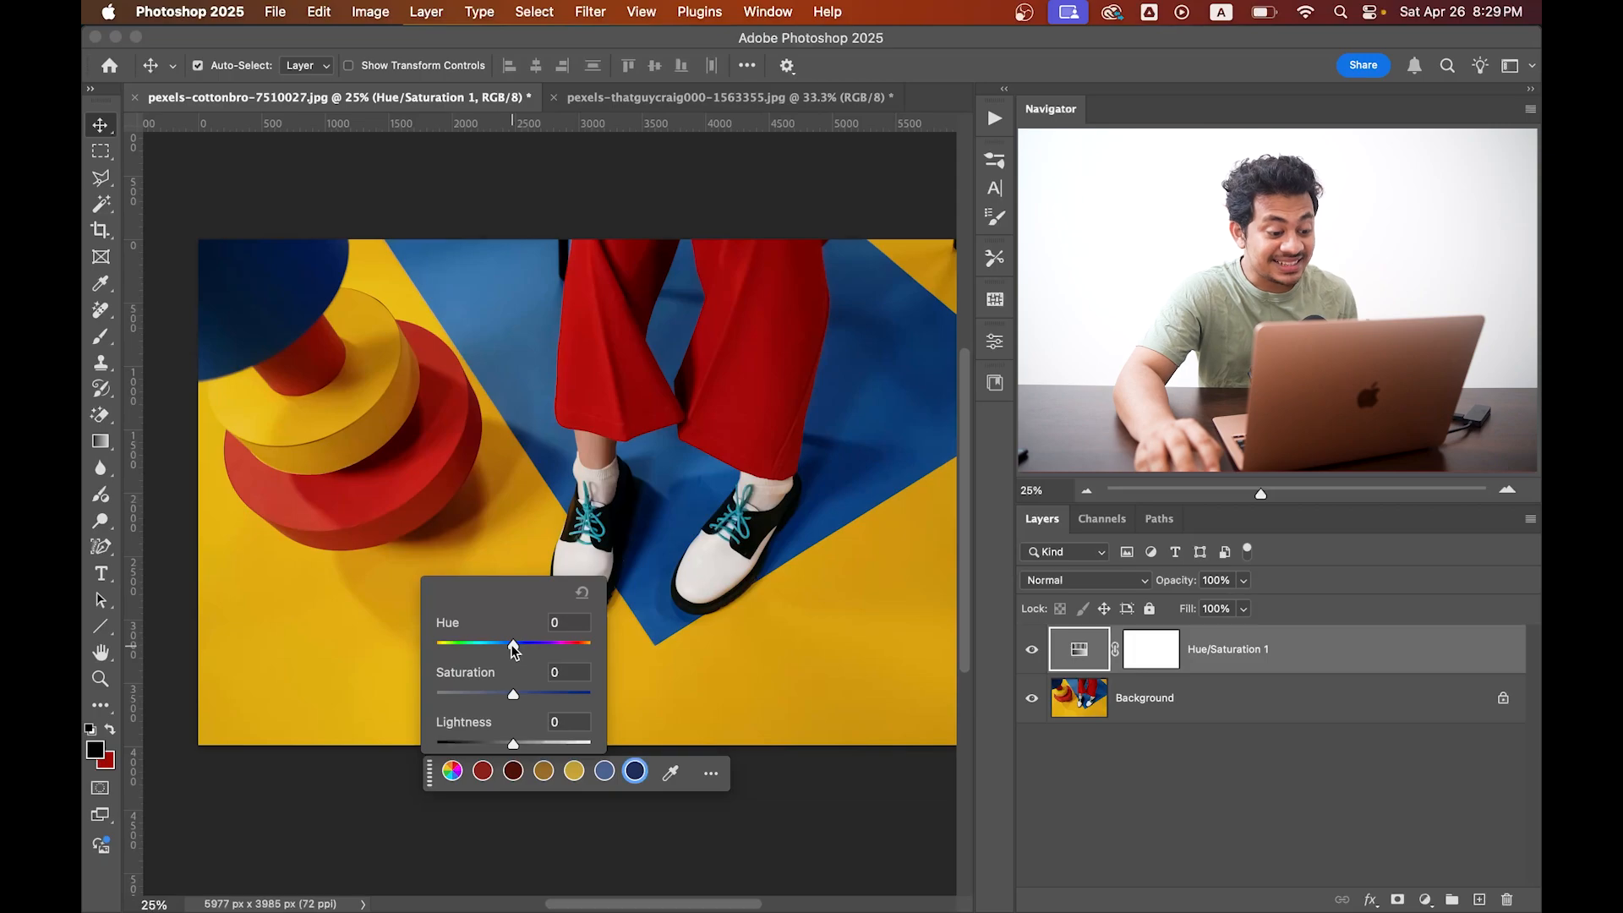
# Recolour the blue areas green with Hue -57, Saturation -27 and Lightness -26, and compare with the original photo.
pyautogui.moveTo(513, 645); pyautogui.dragTo(481, 654)
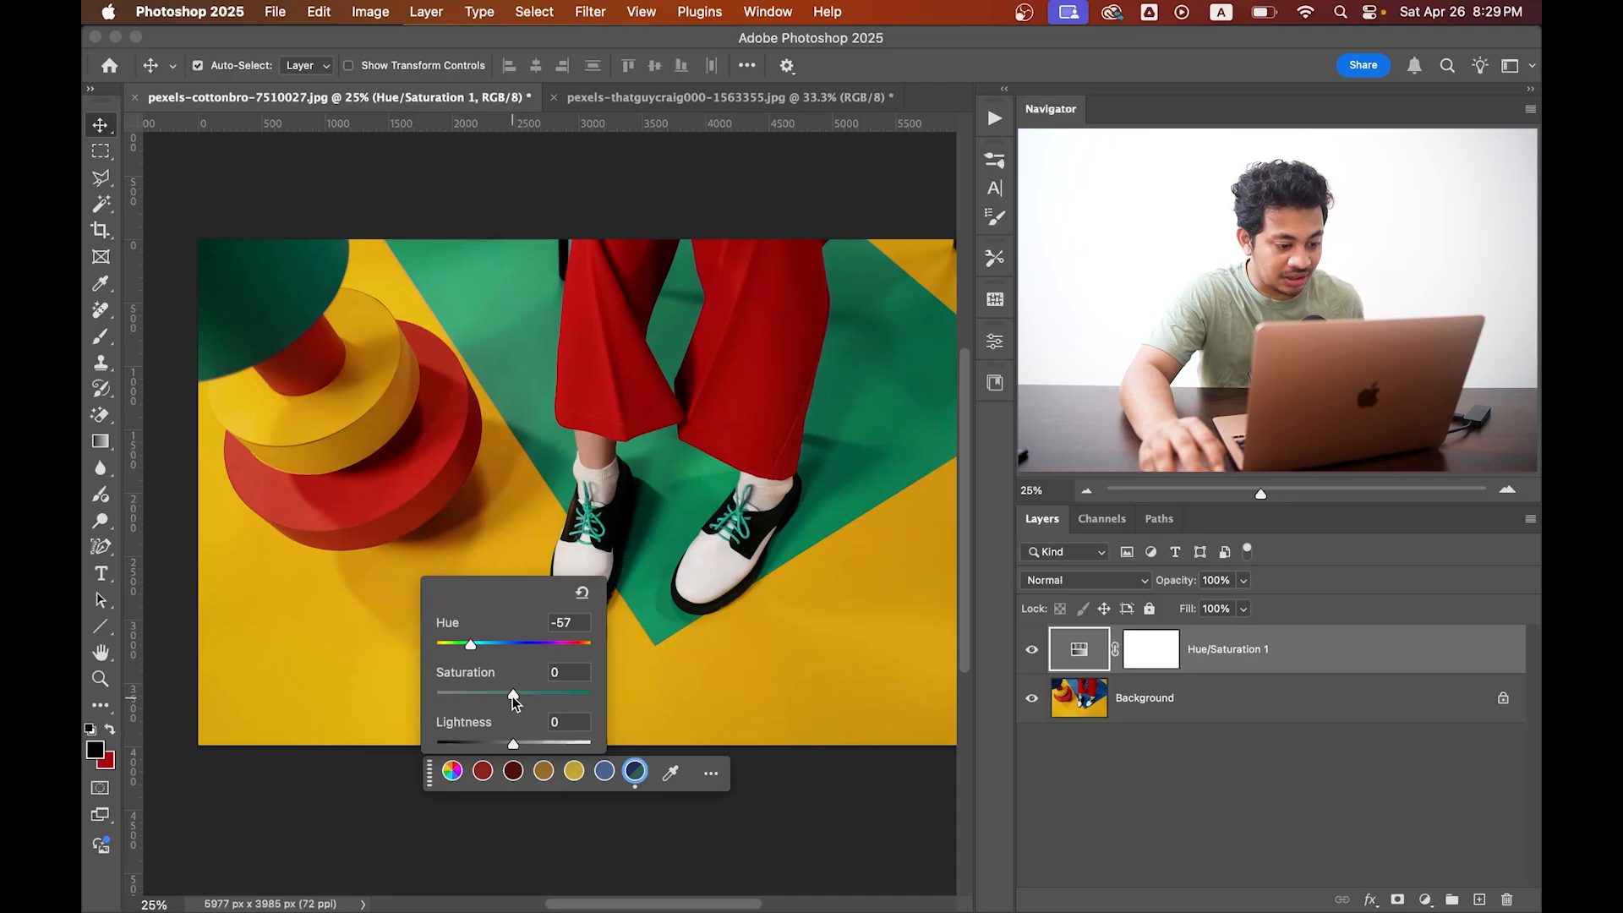
pyautogui.moveTo(513, 696)
pyautogui.mouseDown()
pyautogui.moveTo(539, 695)
pyautogui.moveTo(501, 695)
pyautogui.mouseUp()
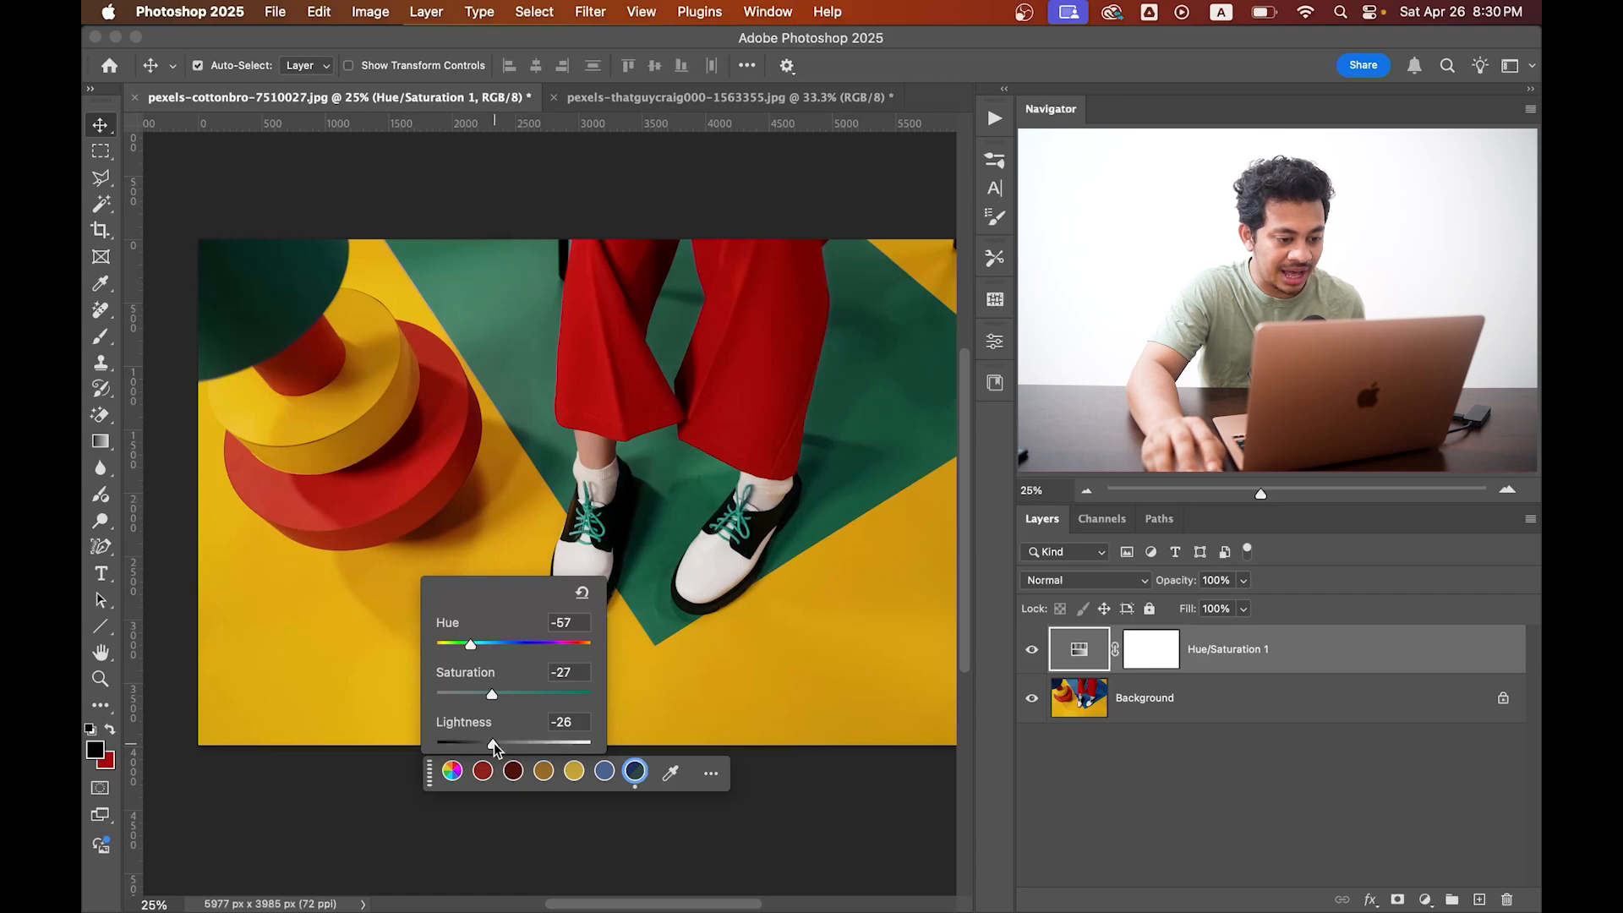
pyautogui.click(1033, 651)
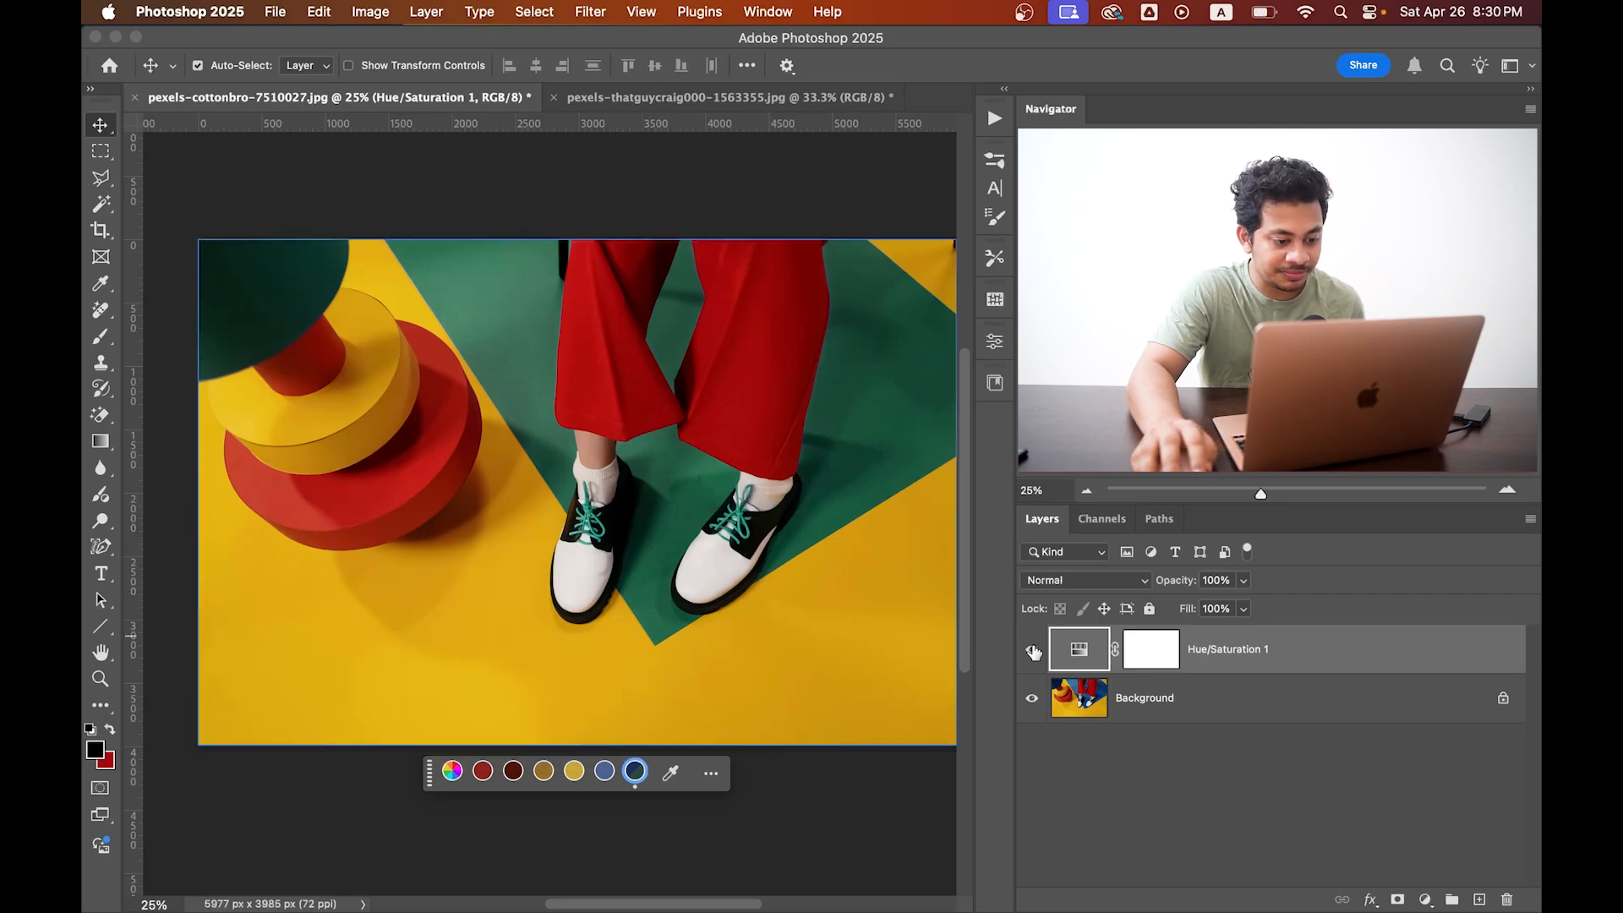
pyautogui.click(1033, 651)
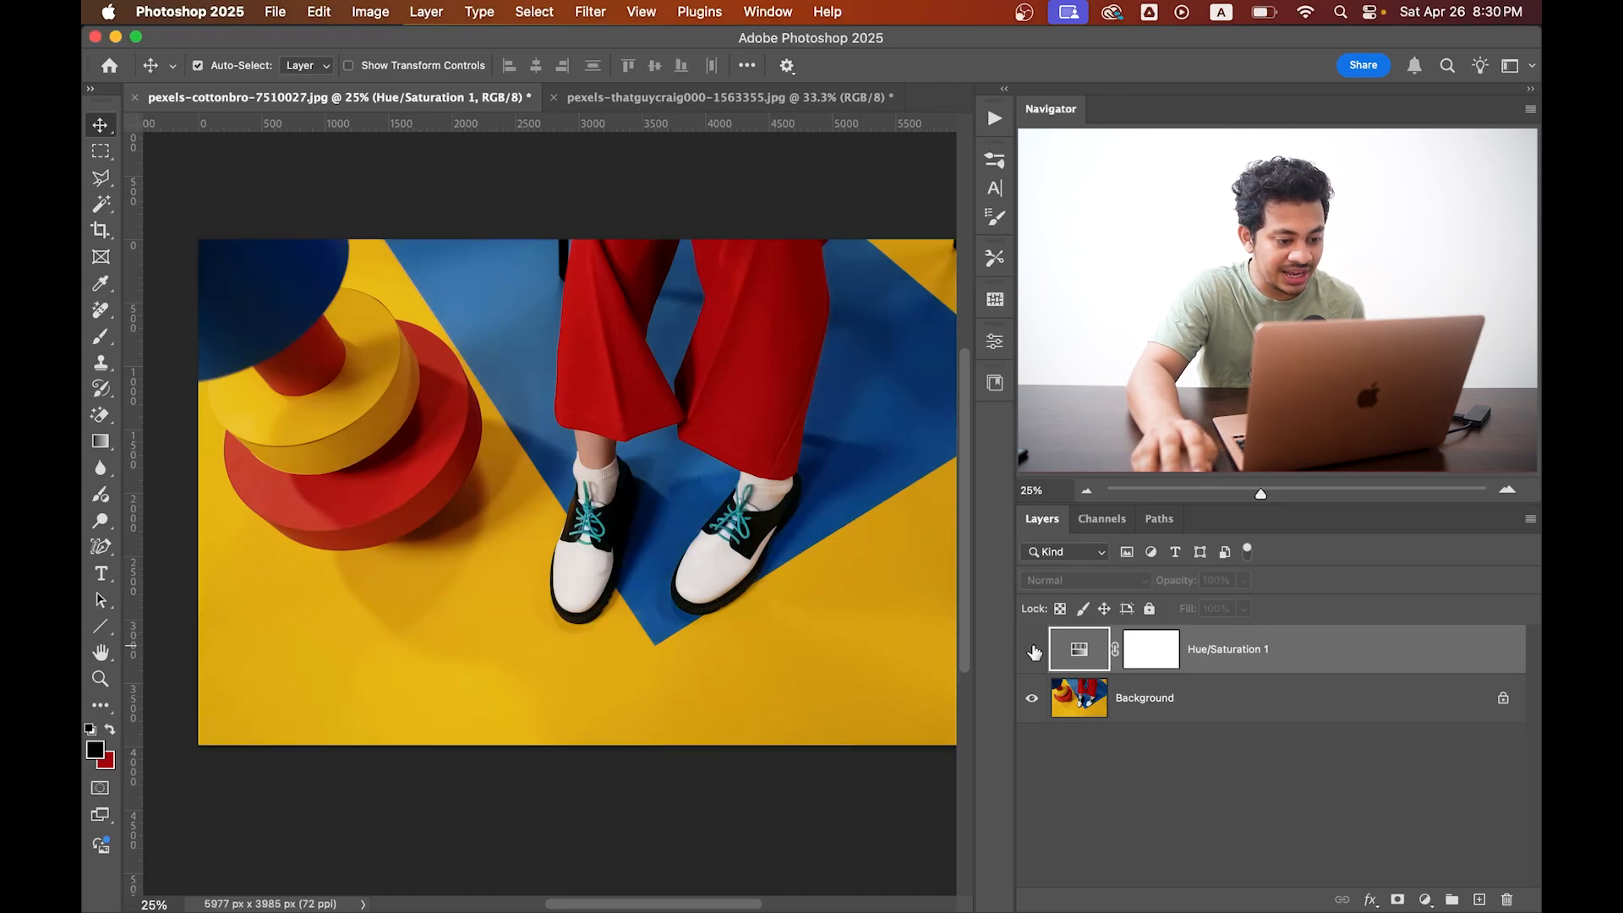
pyautogui.click(1033, 651)
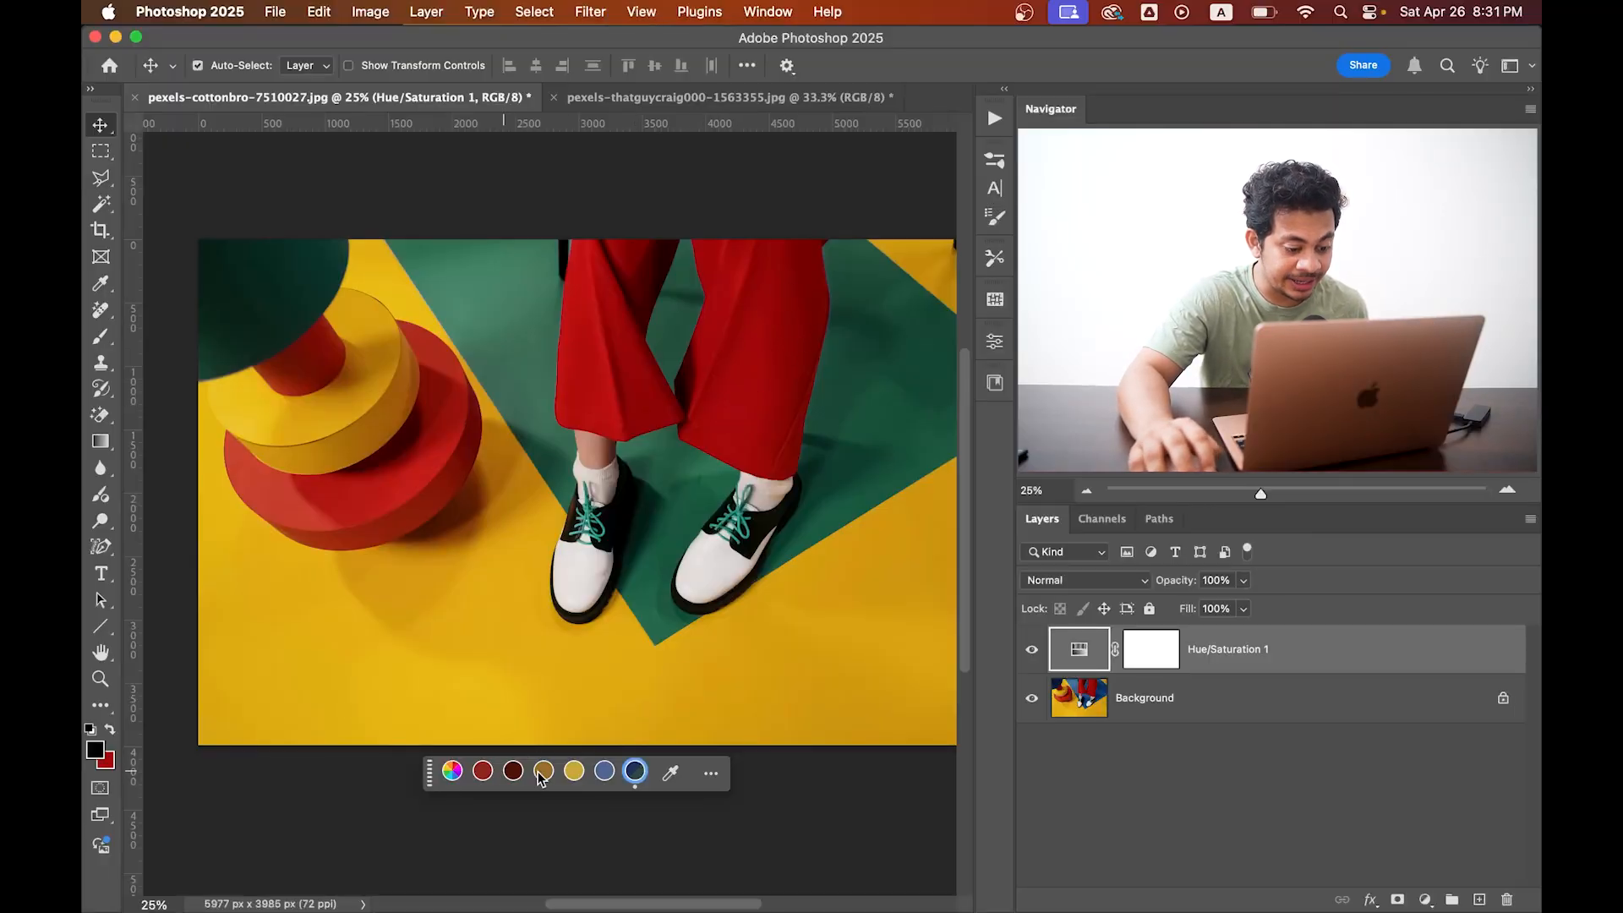
# Target the bright red range in the Hue/Saturation adjustment by sampling the red of the trousers with the eyedropper.
pyautogui.click(671, 773)
pyautogui.click(485, 771)
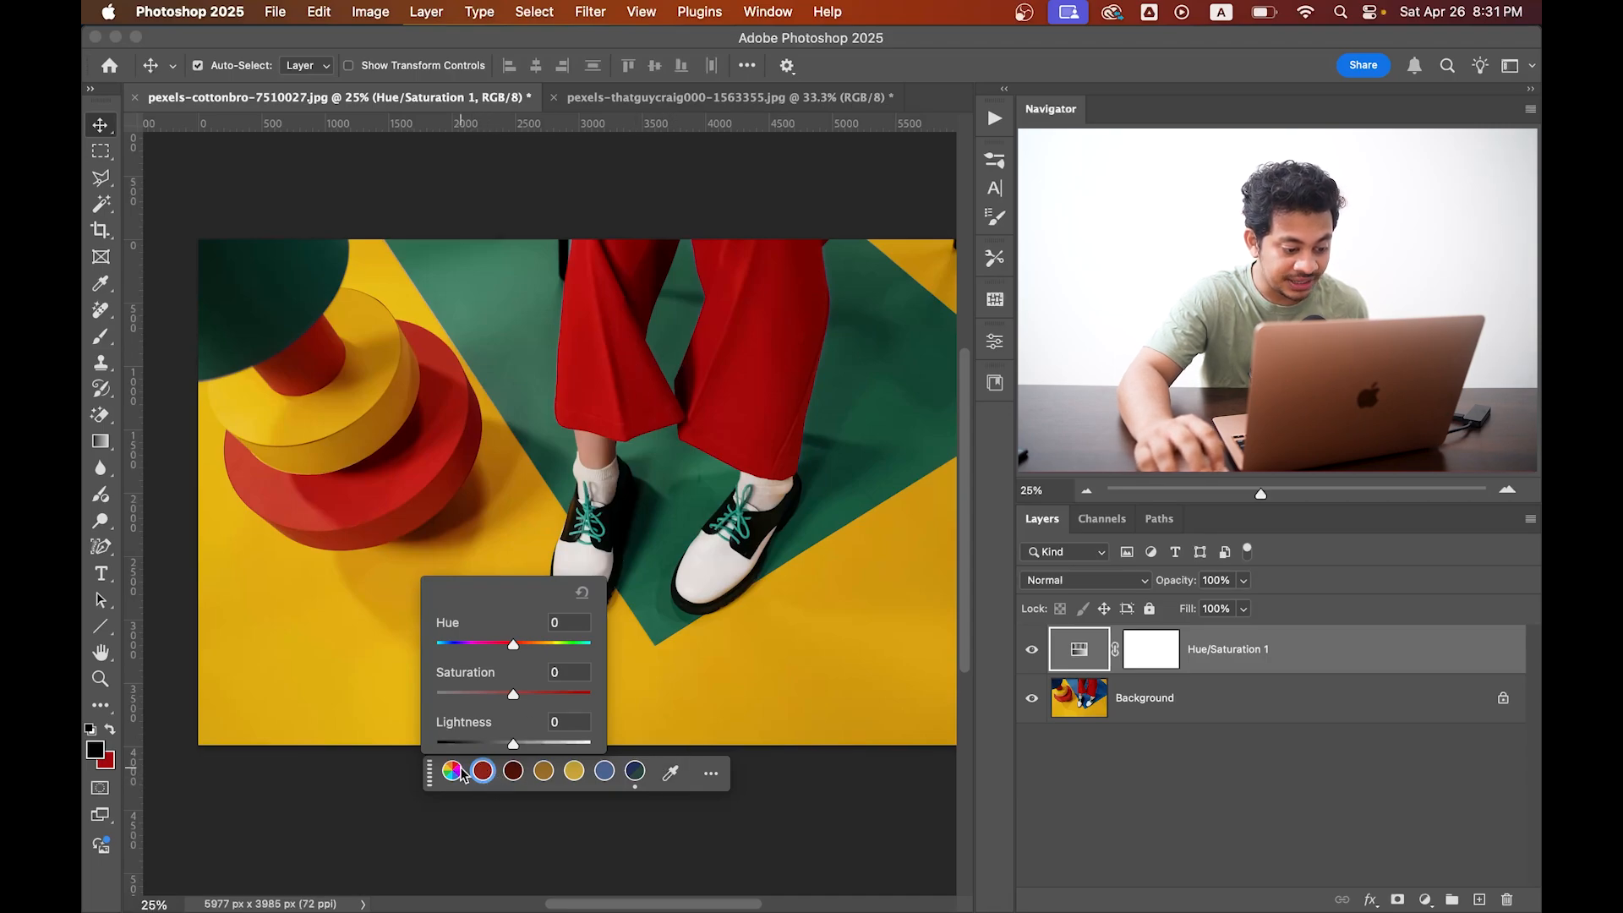
pyautogui.click(671, 773)
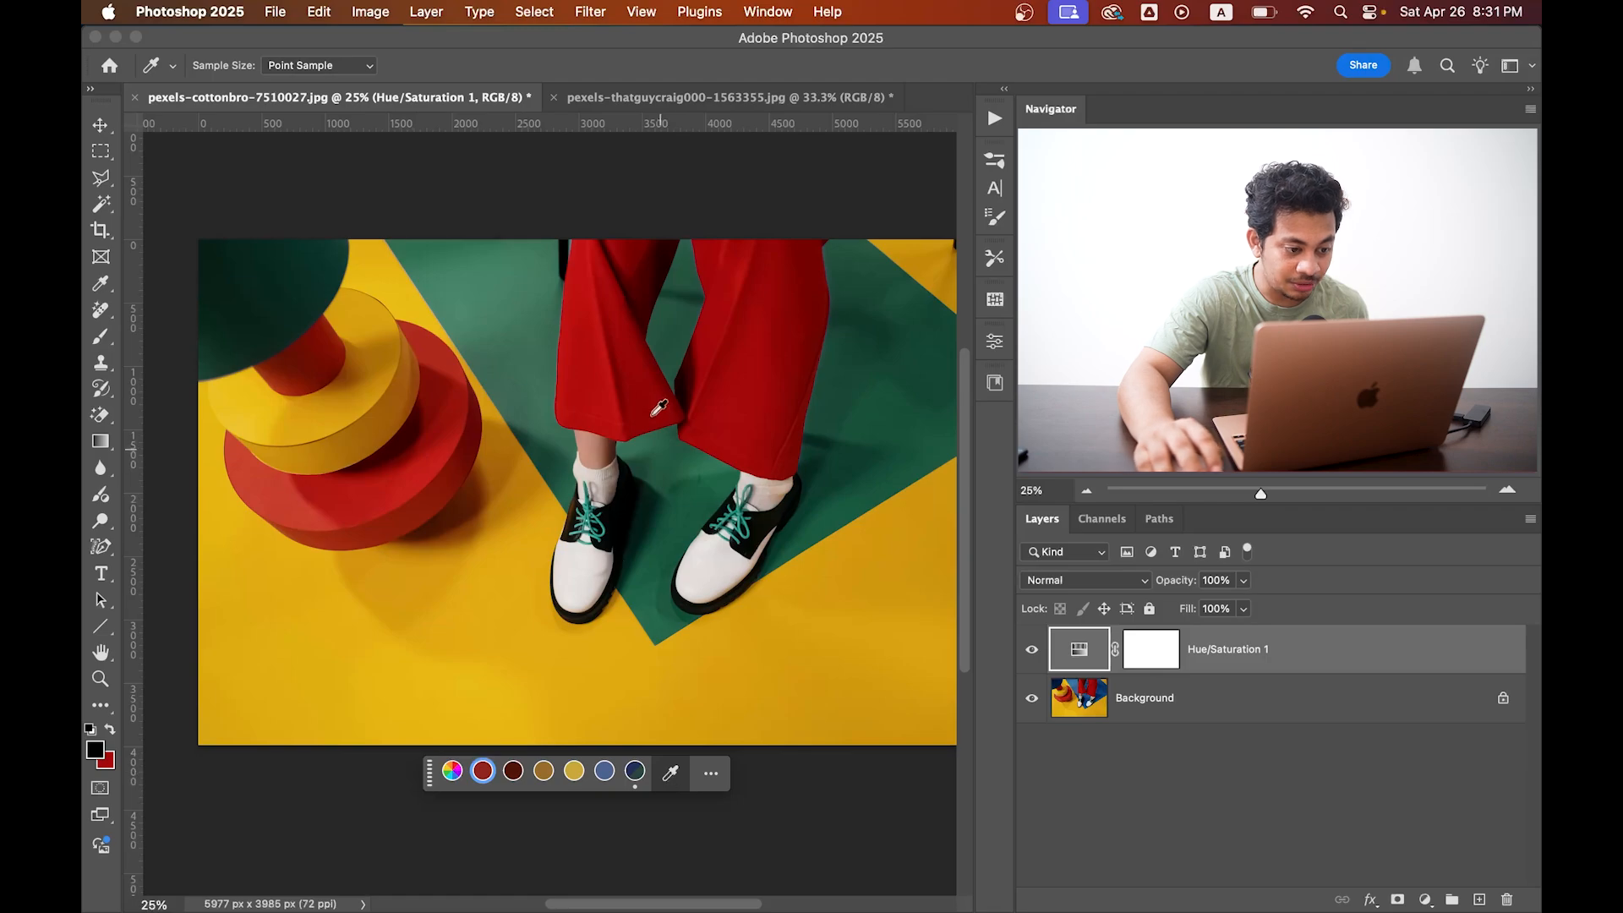
pyautogui.click(609, 391)
pyautogui.click(601, 387)
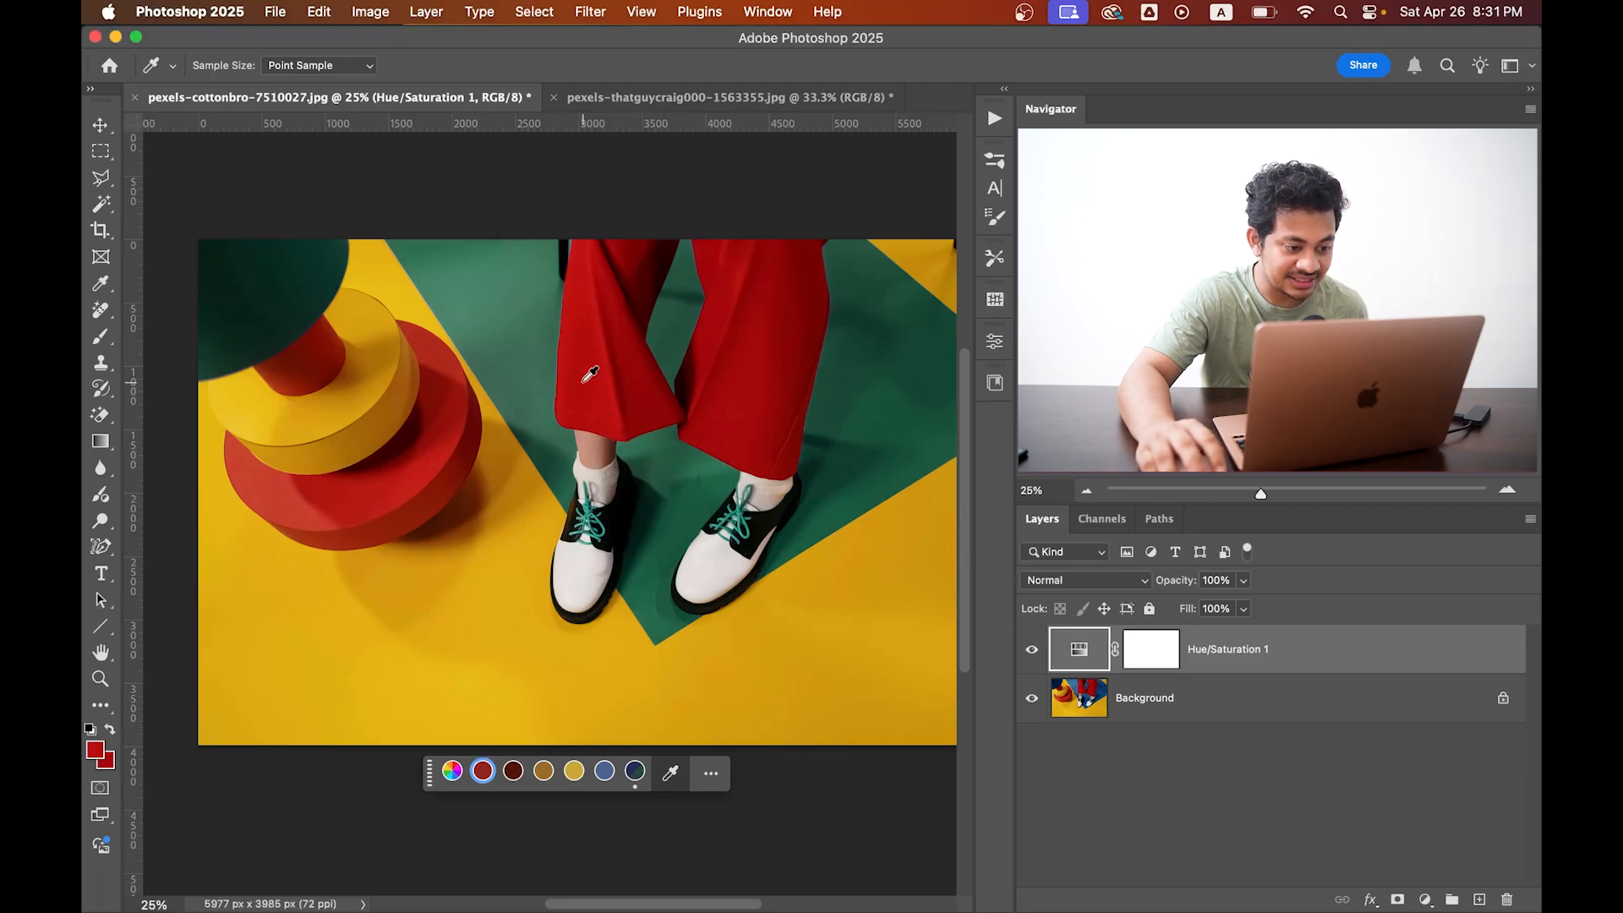
pyautogui.moveTo(590, 374); pyautogui.dragTo(605, 319)
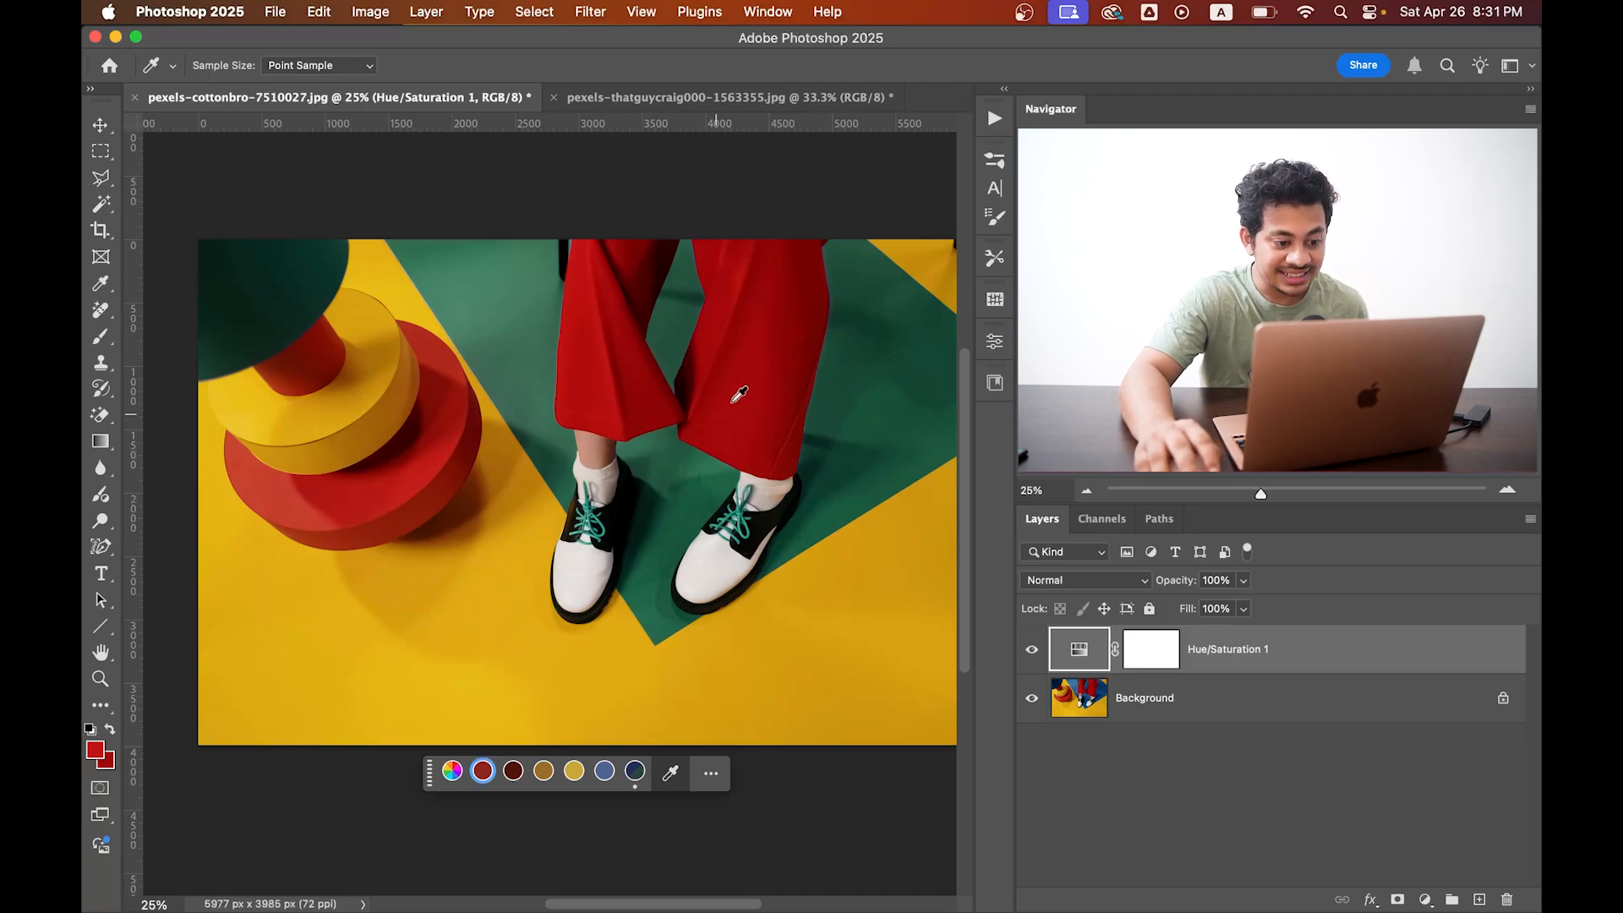
# Shift the bright red range to magenta with Hue -22, Saturation +5 and Lightness -4.
pyautogui.click(491, 781)
pyautogui.moveTo(509, 645)
pyautogui.mouseDown()
pyautogui.moveTo(536, 645)
pyautogui.moveTo(504, 649)
pyautogui.mouseUp()
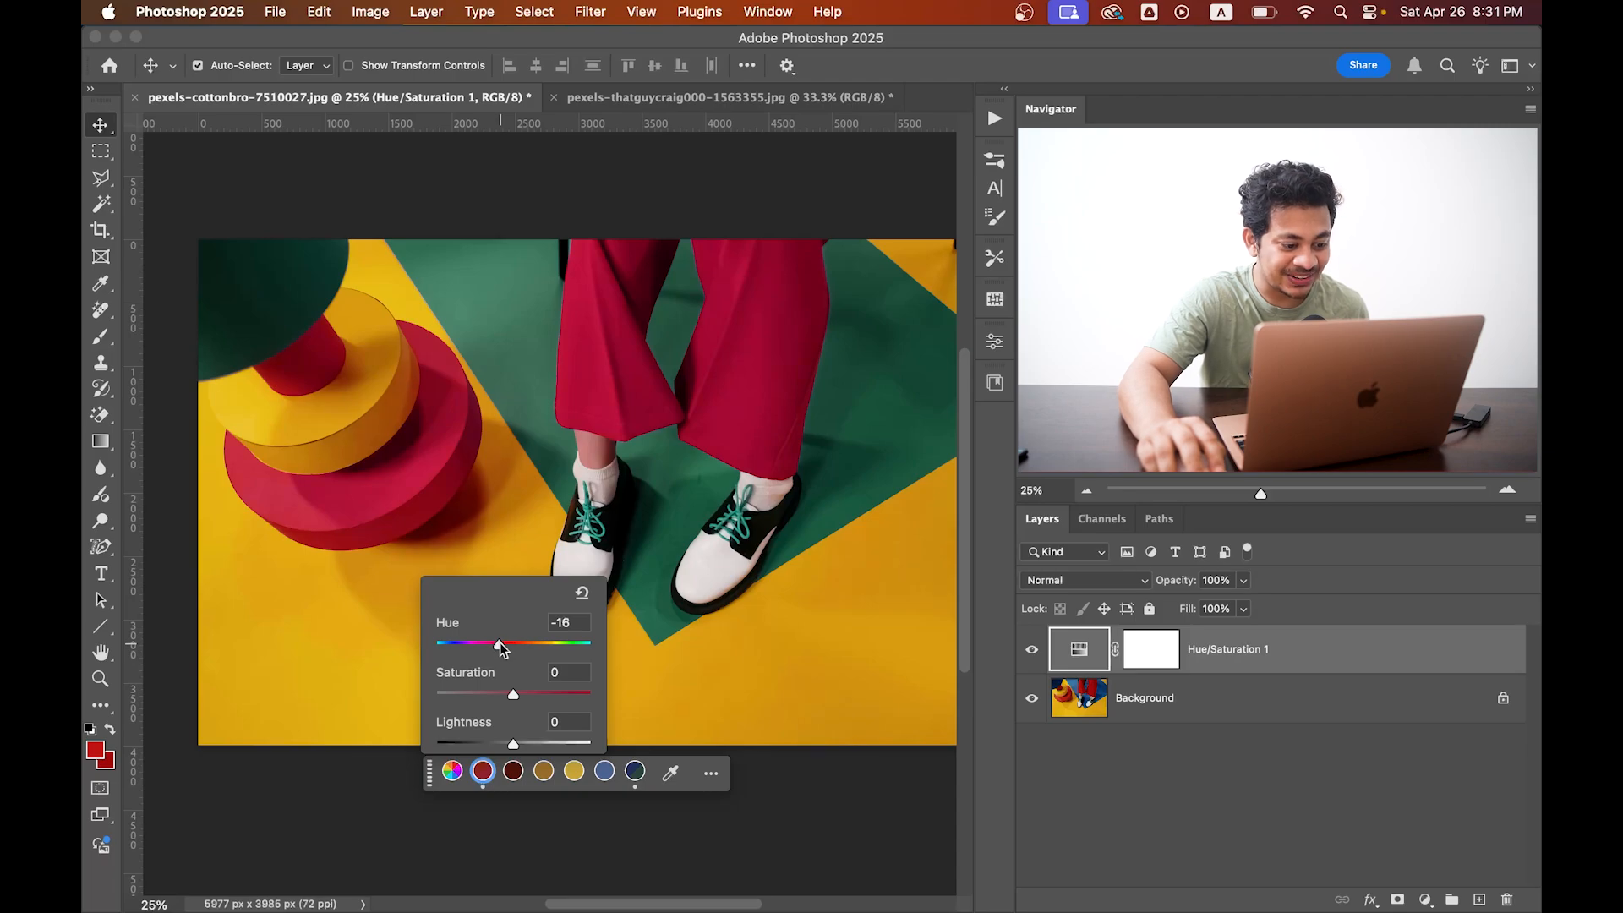
pyautogui.moveTo(500, 649); pyautogui.dragTo(497, 648)
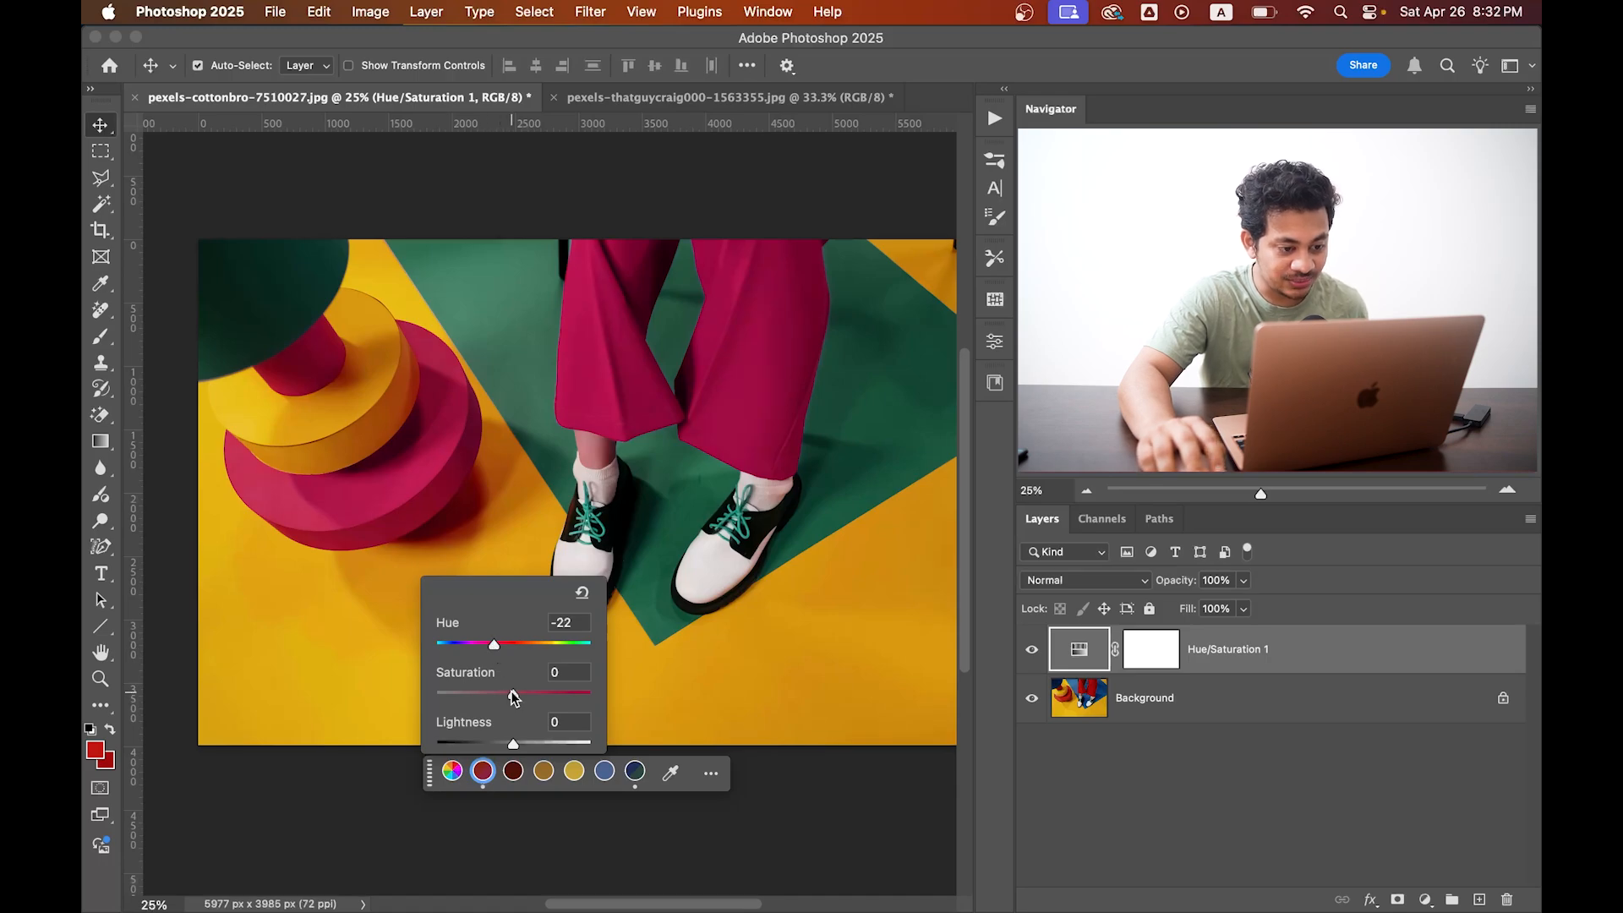
pyautogui.moveTo(514, 698); pyautogui.dragTo(519, 751)
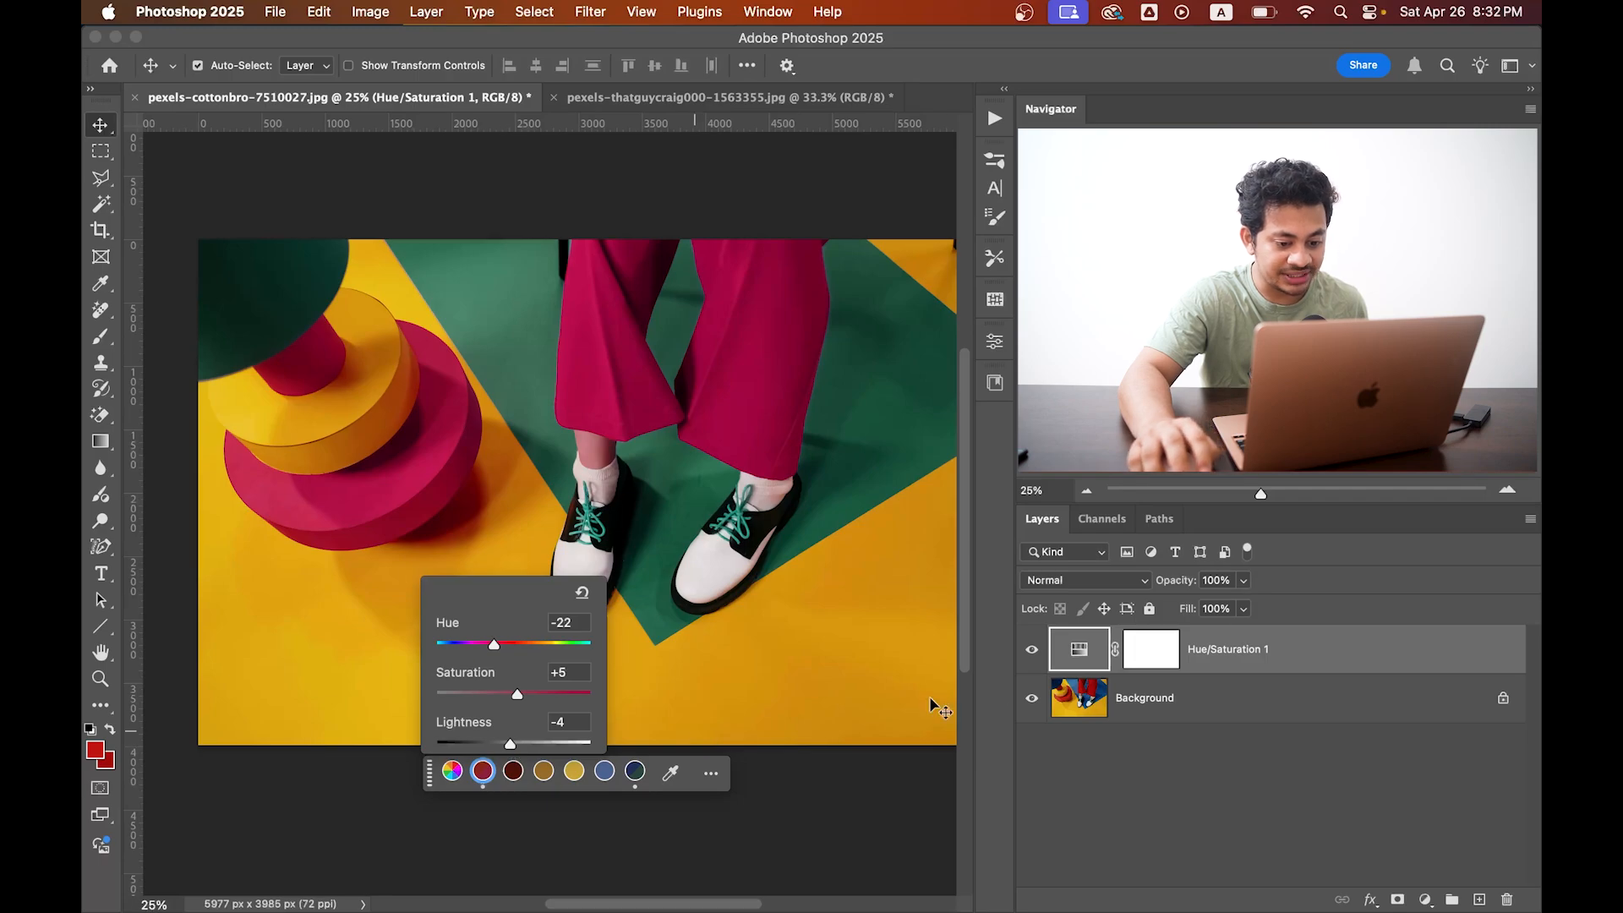
# Compare the photo with and without the Hue/Saturation adjustment, examining the skin between trousers and socks up close.
pyautogui.click(1030, 653)
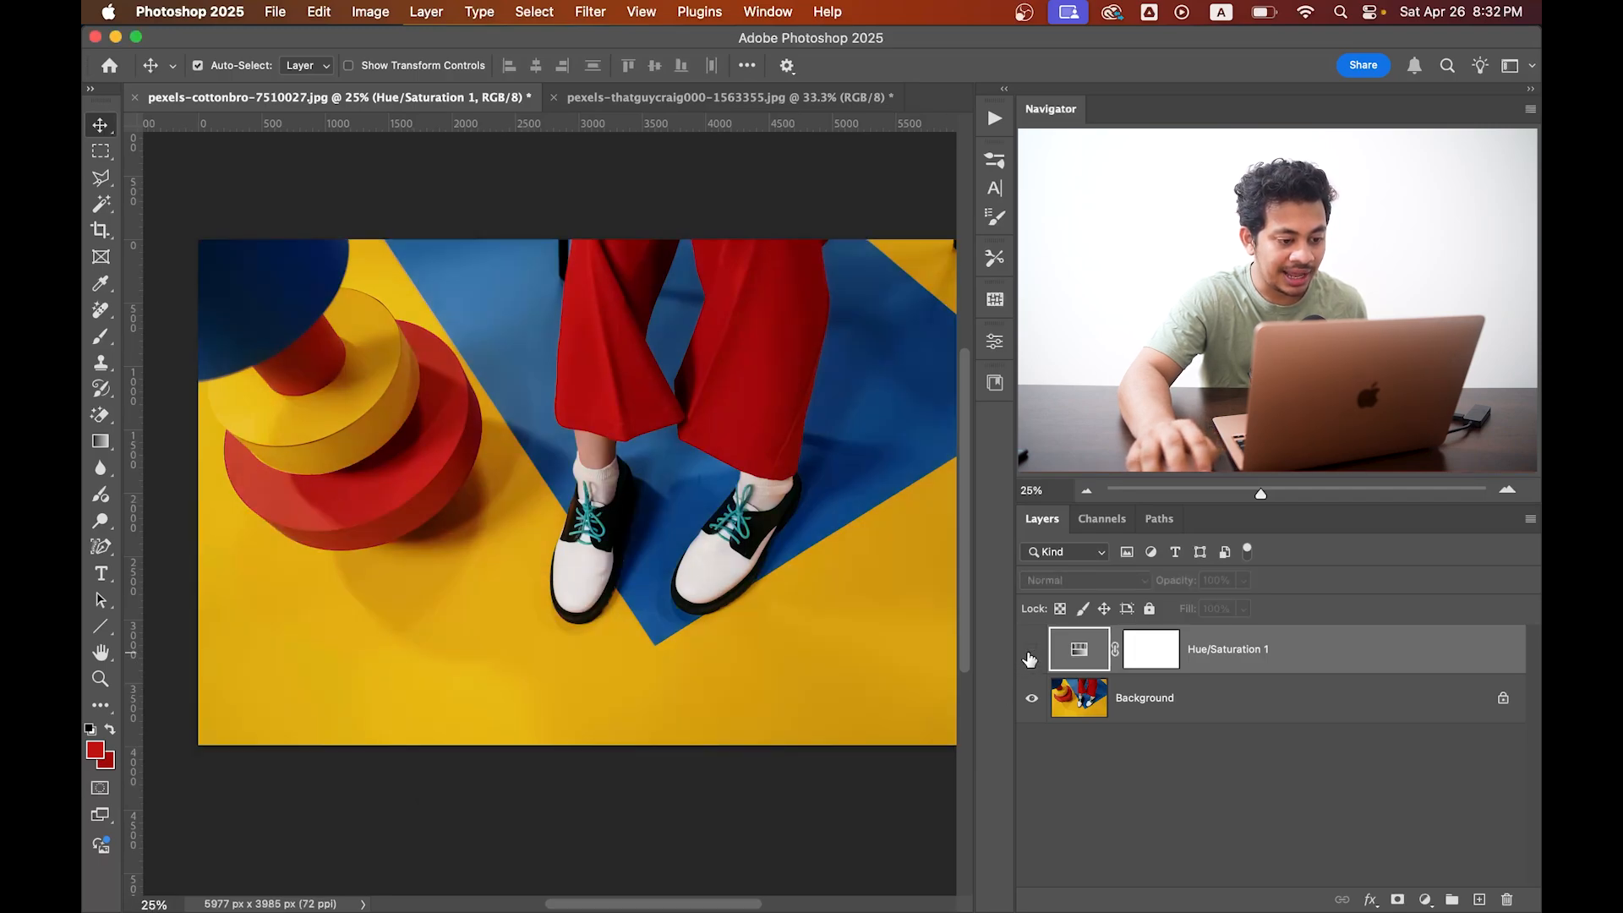
pyautogui.click(1031, 653)
pyautogui.click(1030, 653)
pyautogui.click(1031, 652)
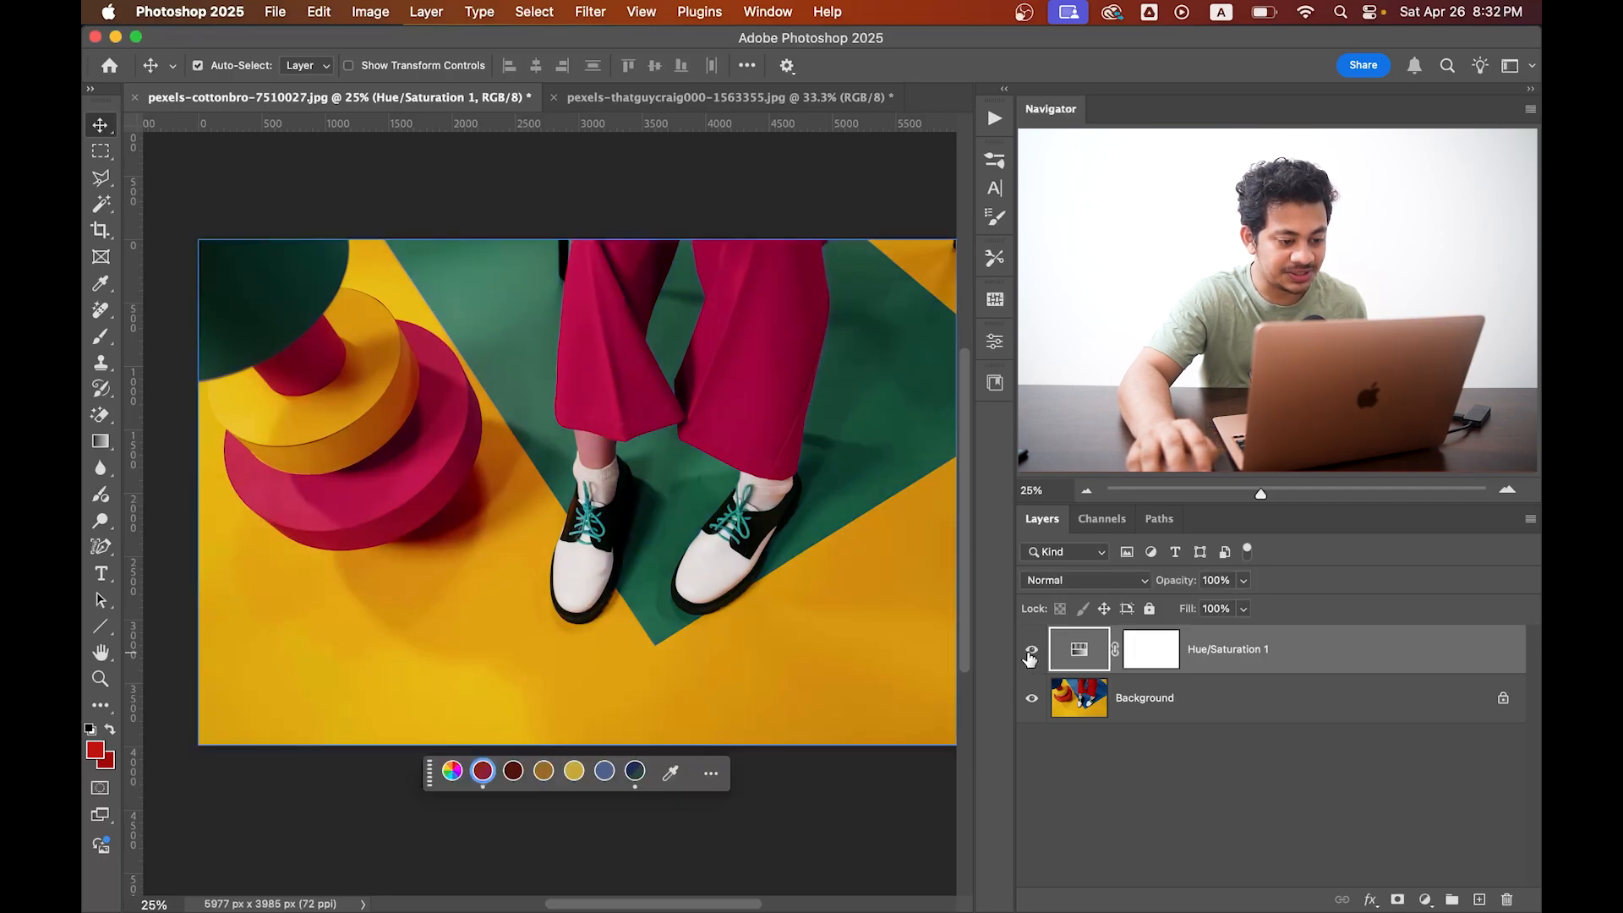
pyautogui.click(1031, 653)
pyautogui.click(1031, 653)
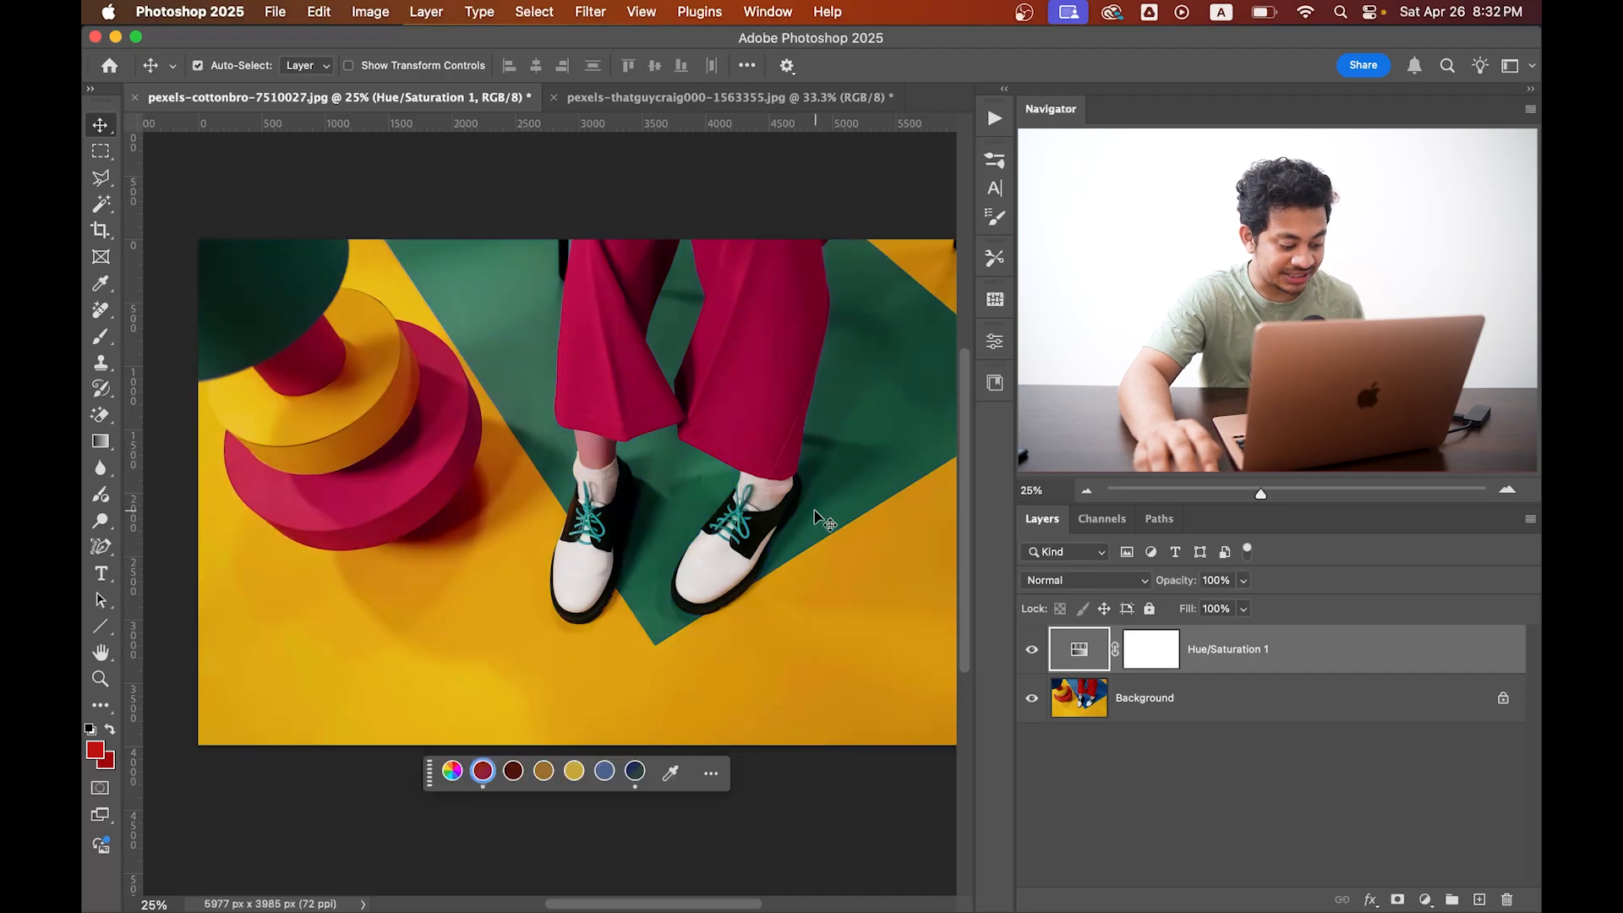
pyautogui.scroll(5, 620, 476)
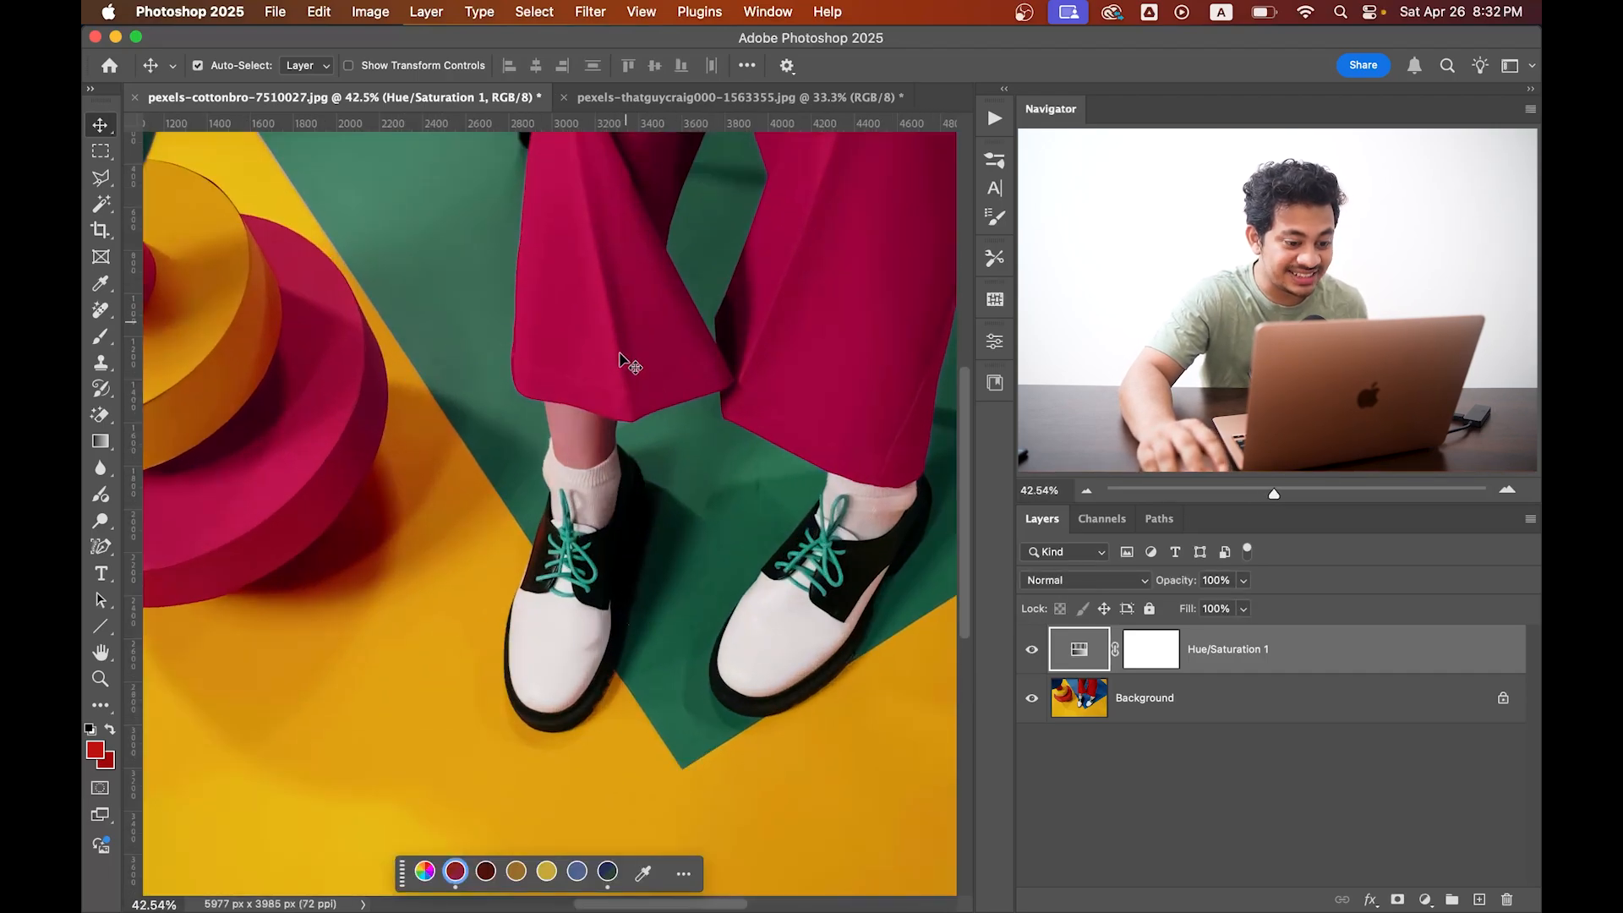
pyautogui.click(1032, 652)
pyautogui.click(1032, 653)
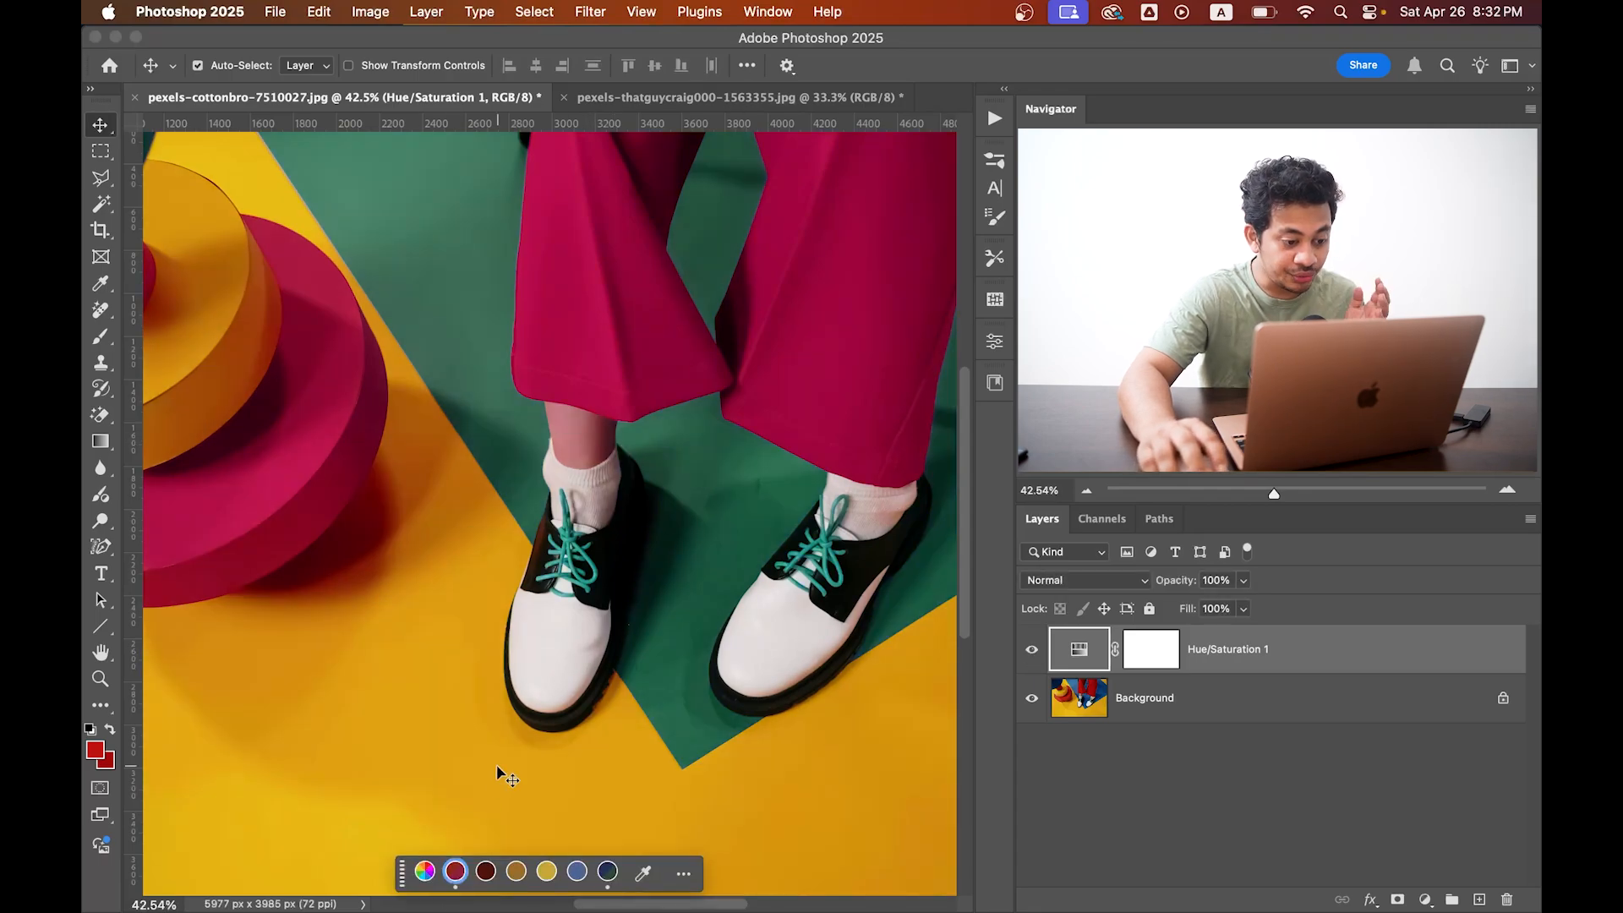
# Narrow the adjustment's red colour range to 311°/335° and 0°/27° so that the skin tone is excluded.
pyautogui.click(994, 346)
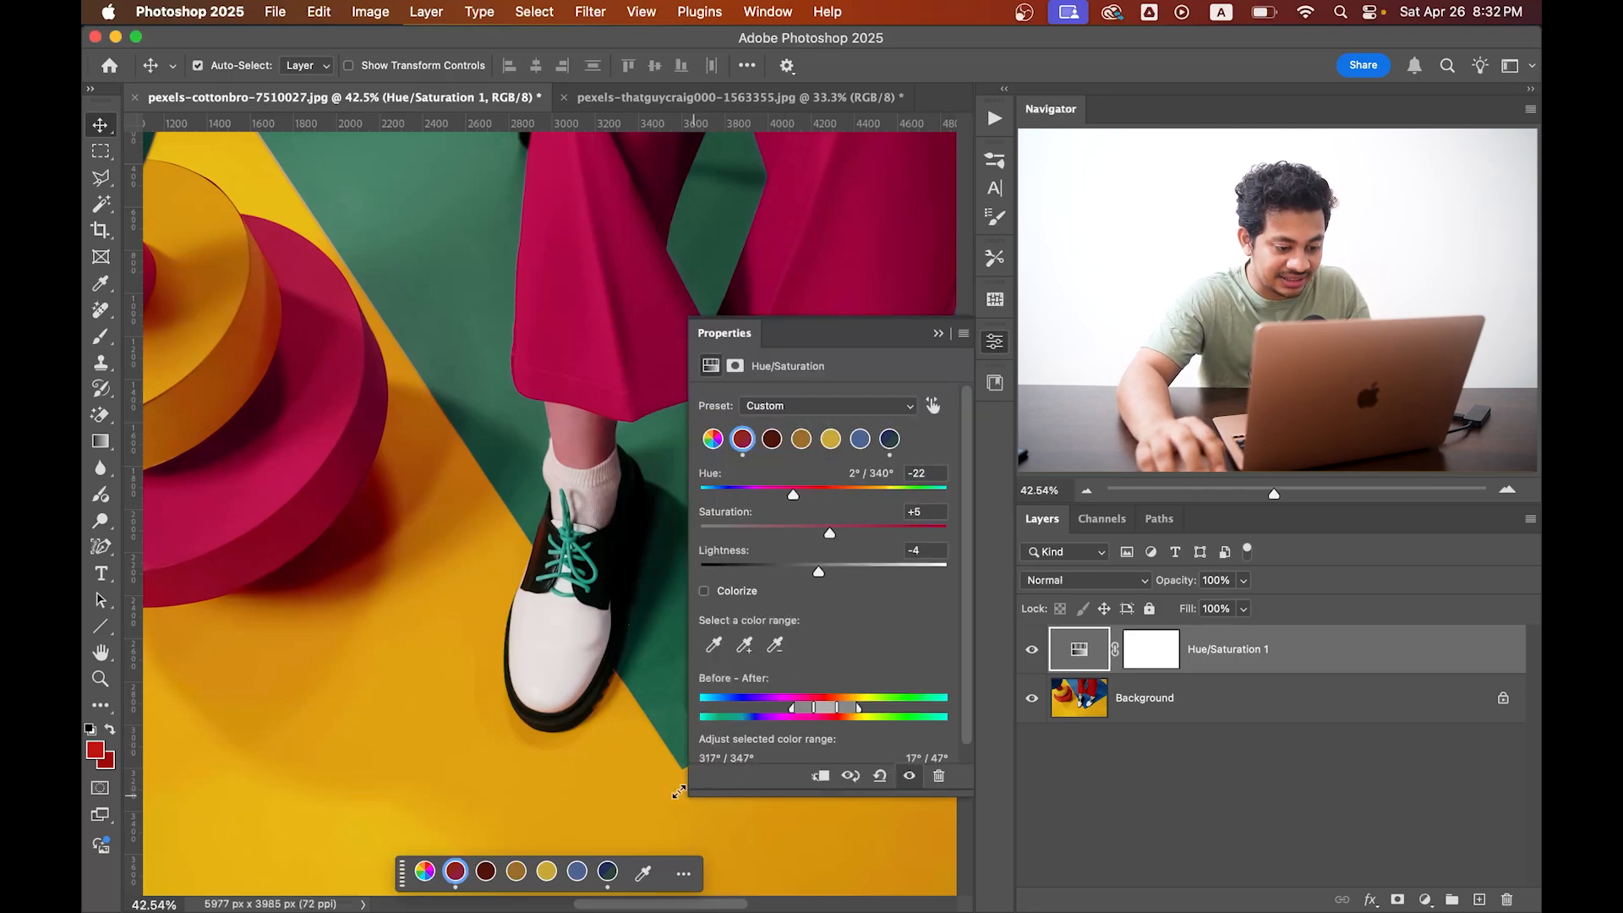
pyautogui.moveTo(679, 791); pyautogui.dragTo(548, 795)
pyautogui.moveTo(404, 288); pyautogui.dragTo(121, 267)
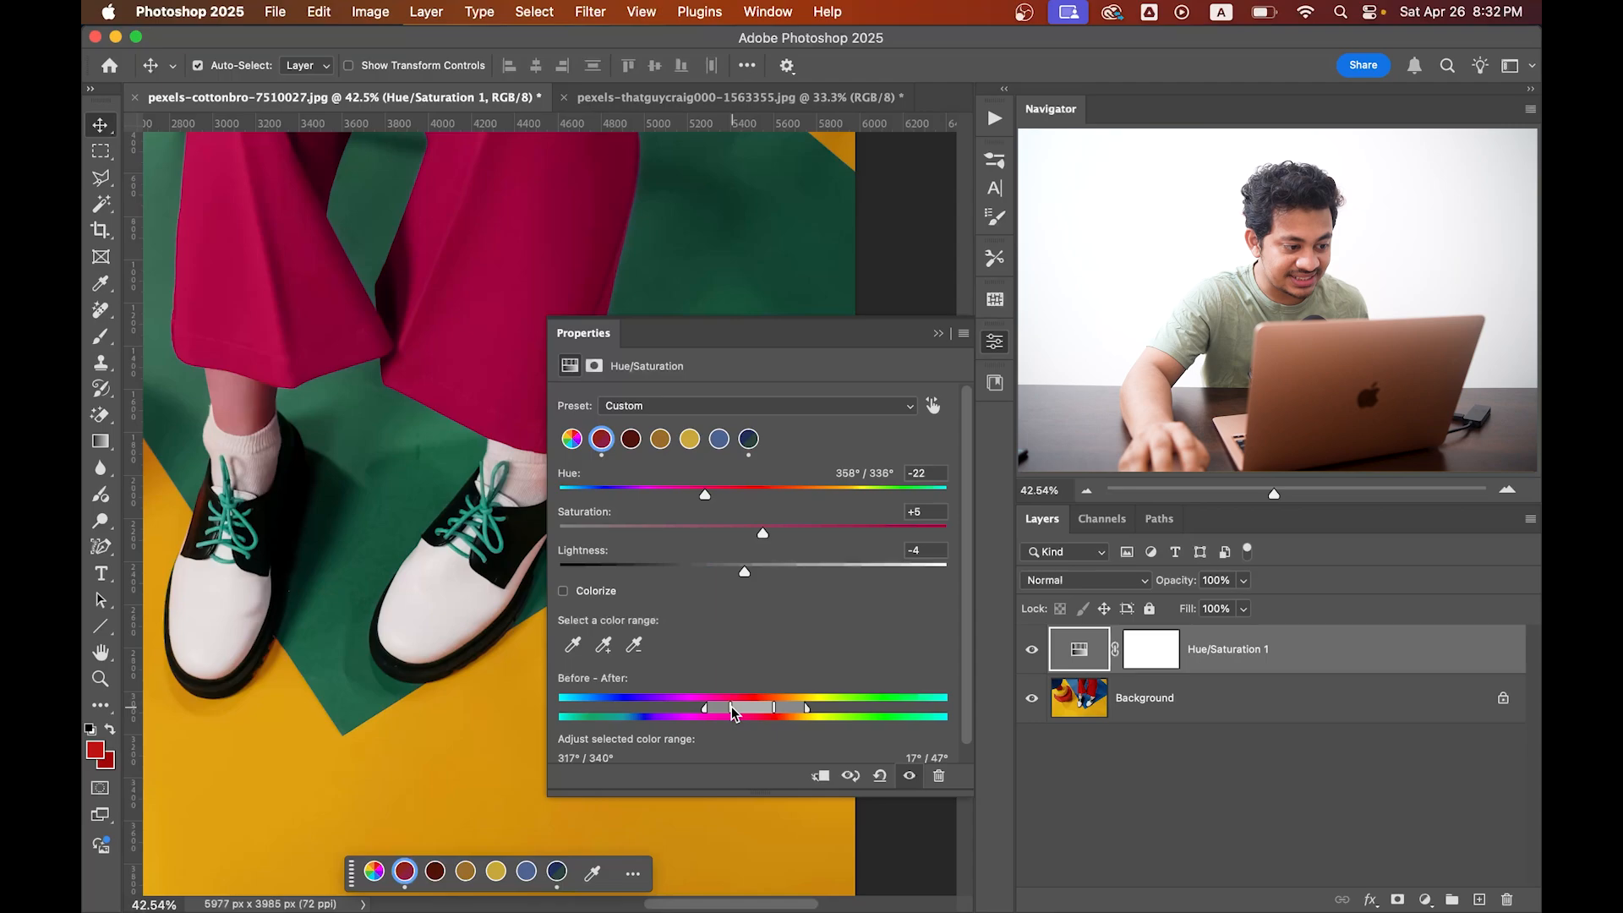
pyautogui.moveTo(805, 710); pyautogui.dragTo(800, 712)
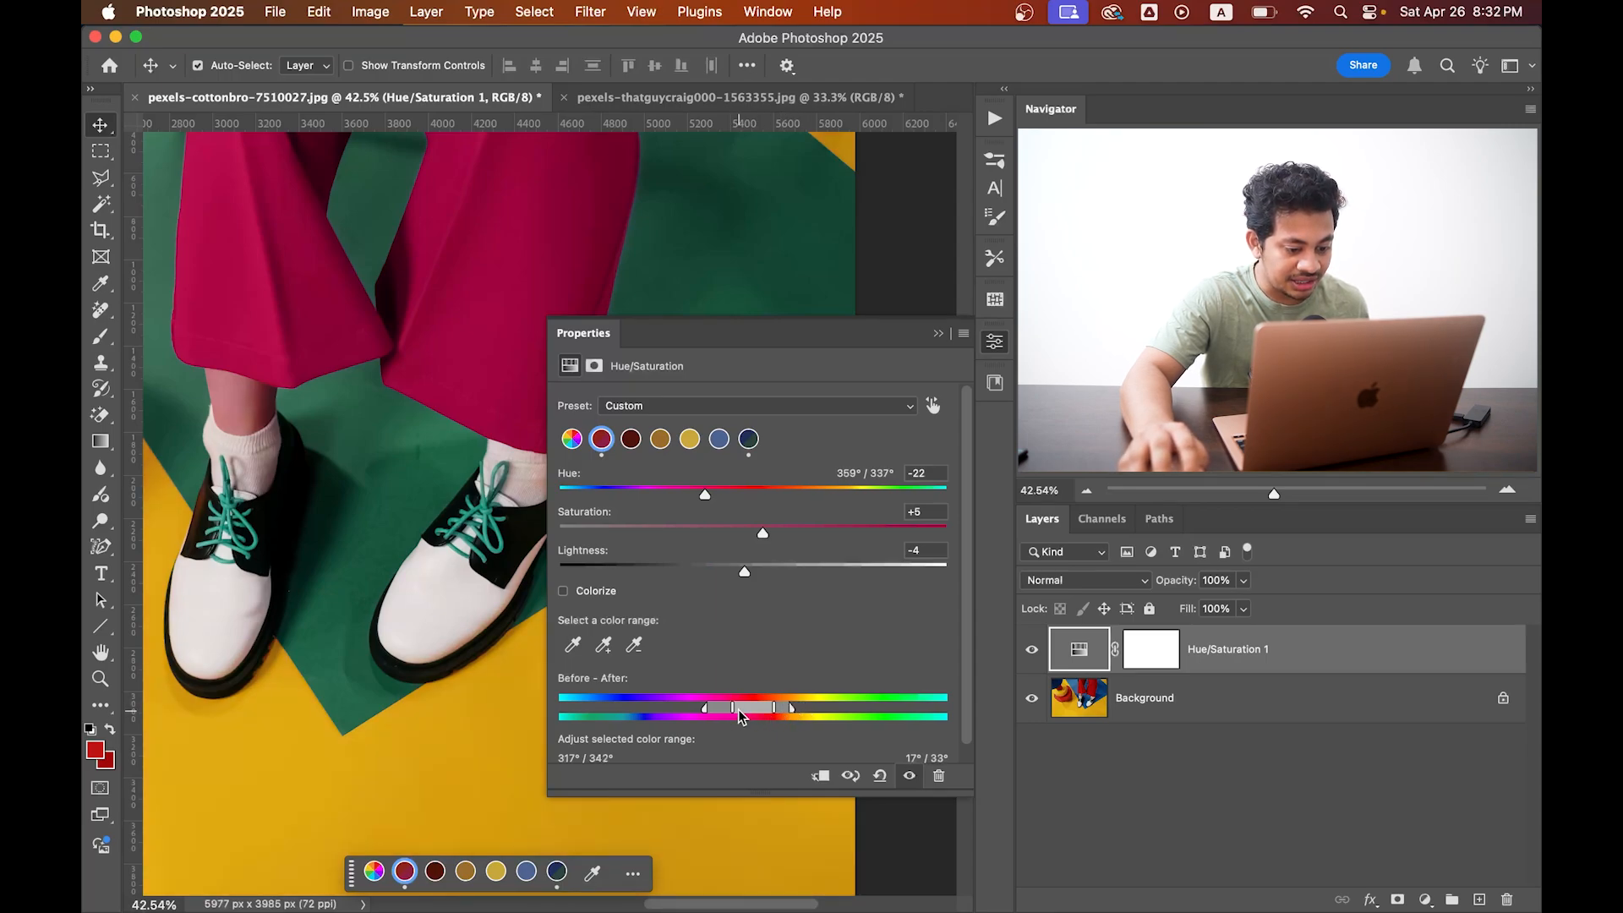
pyautogui.moveTo(733, 713); pyautogui.dragTo(753, 707)
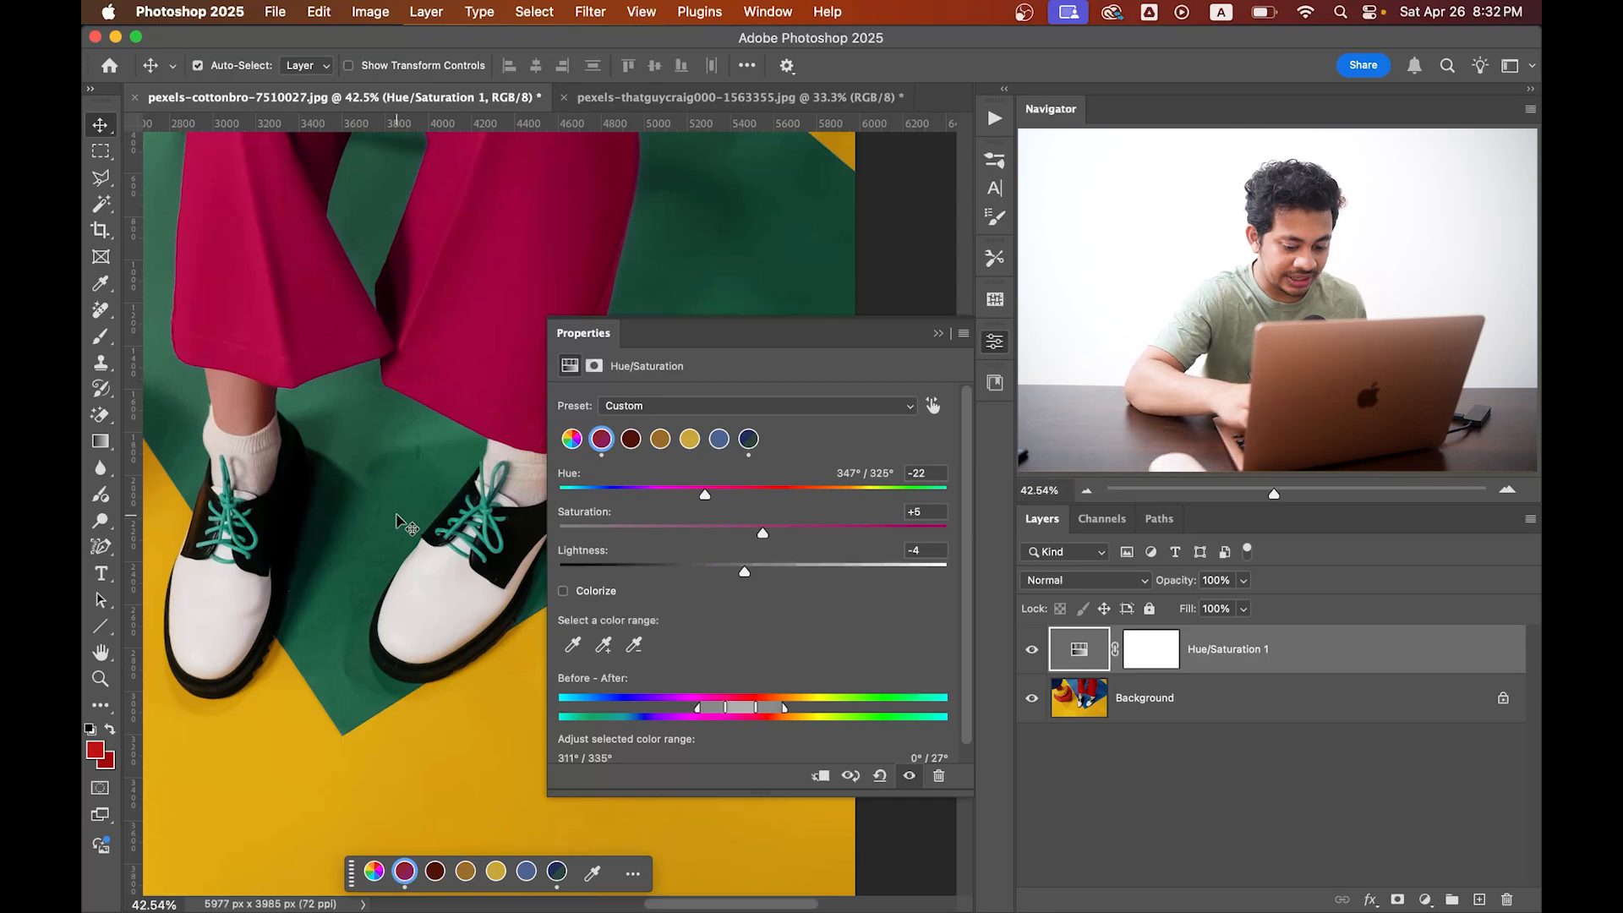
pyautogui.press('super+0')
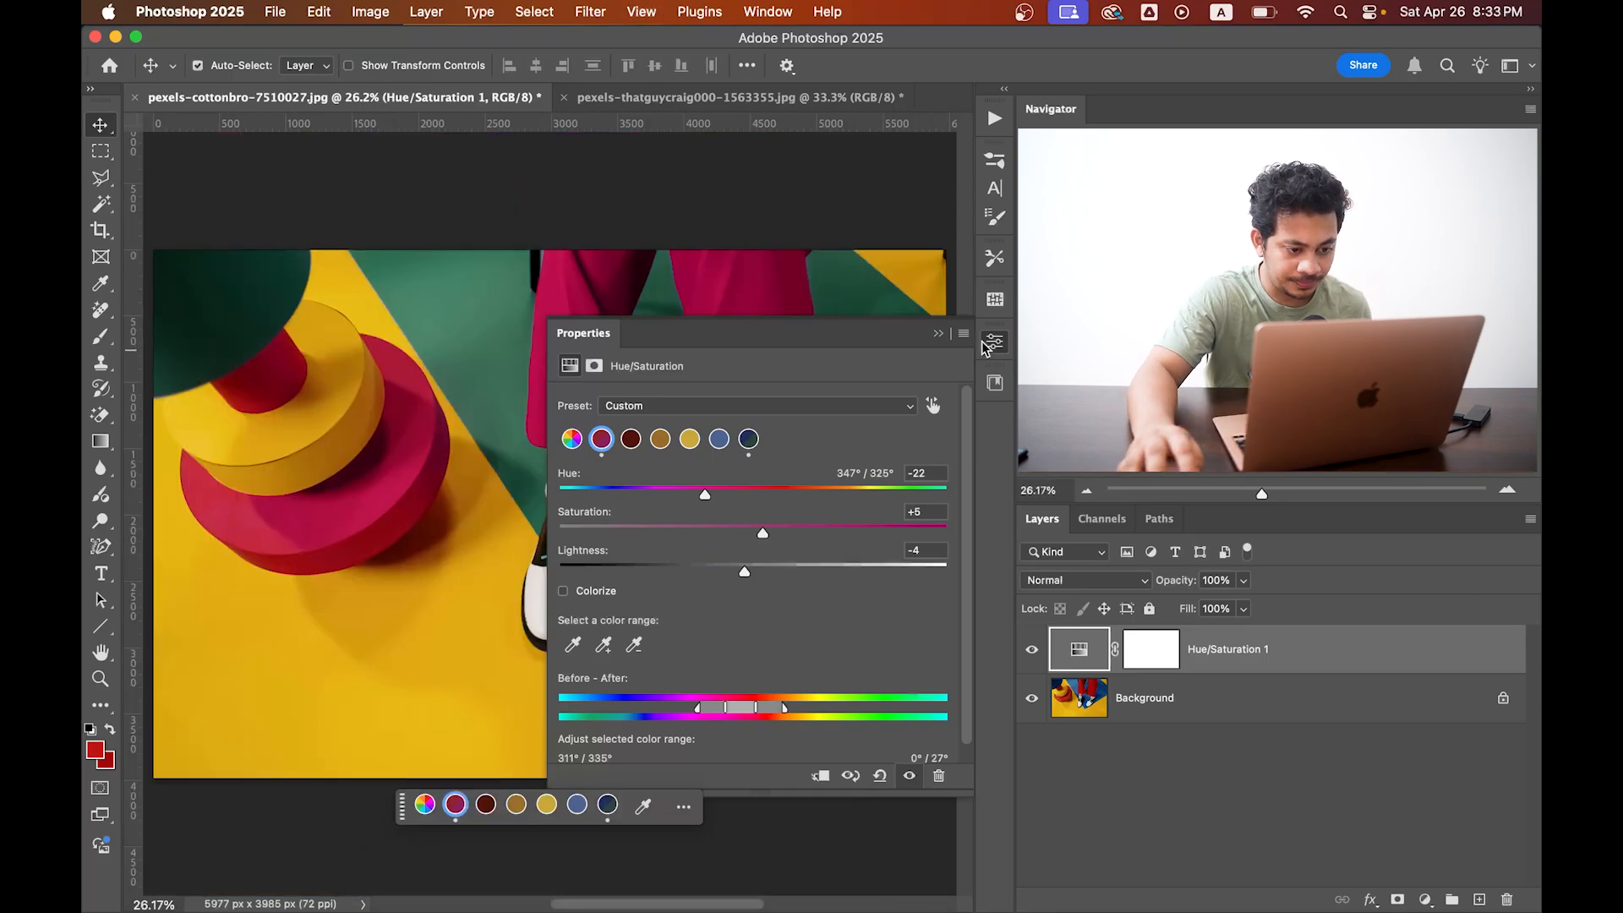
pyautogui.click(938, 333)
# Compare the whole image before and after the recolouring by toggling the Hue/Saturation layer's visibility.
pyautogui.click(1030, 651)
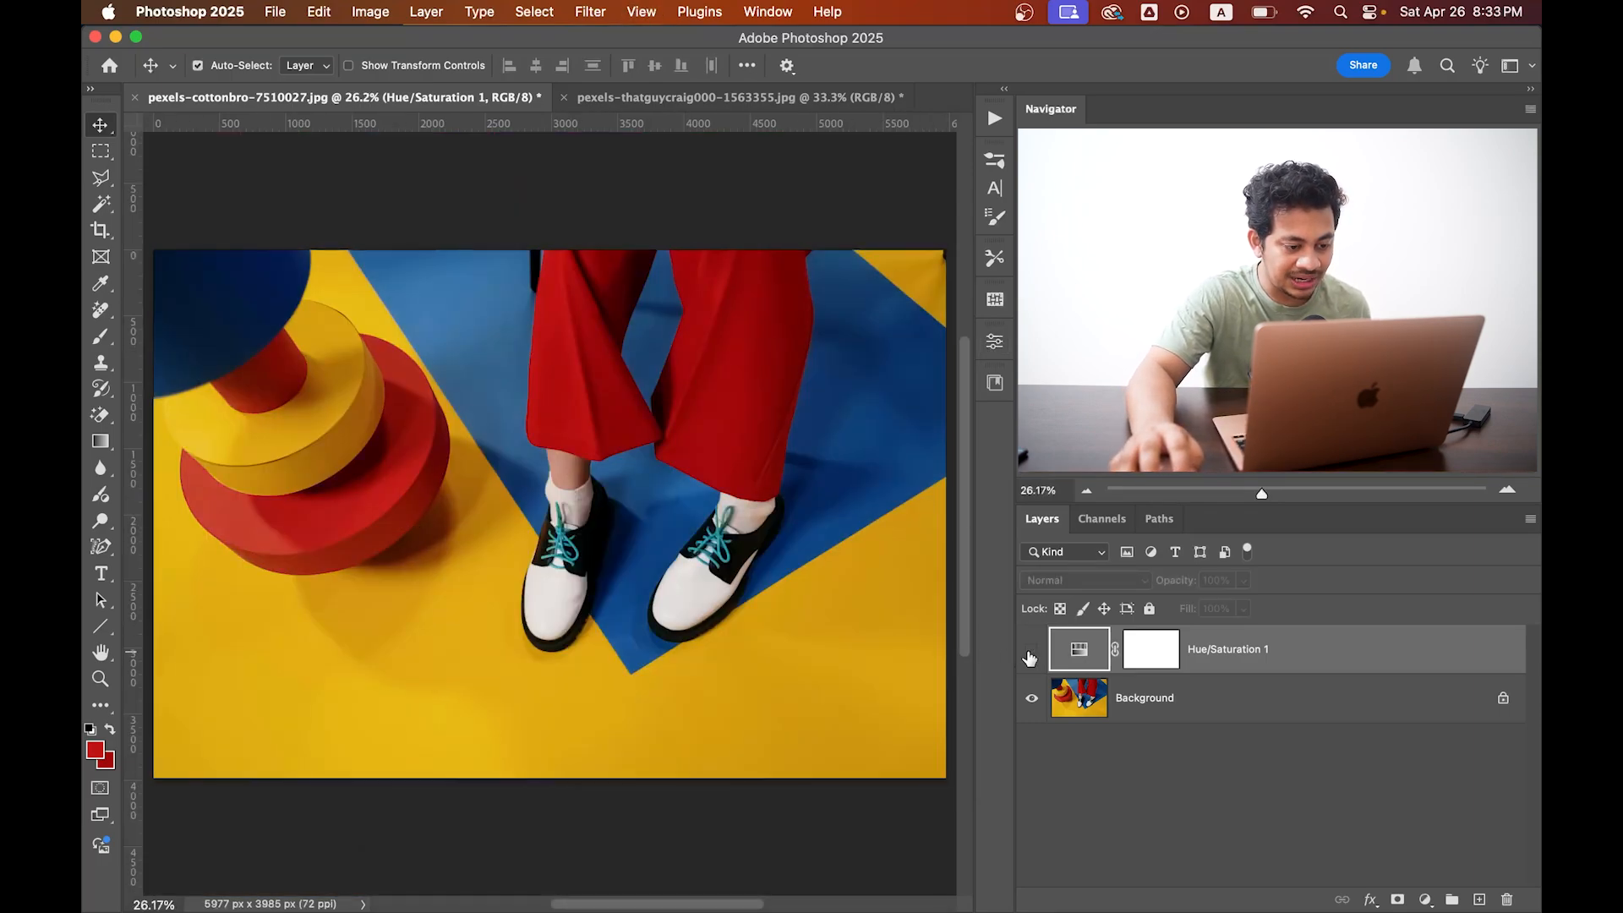
pyautogui.click(1031, 651)
pyautogui.click(1030, 651)
pyautogui.click(1031, 651)
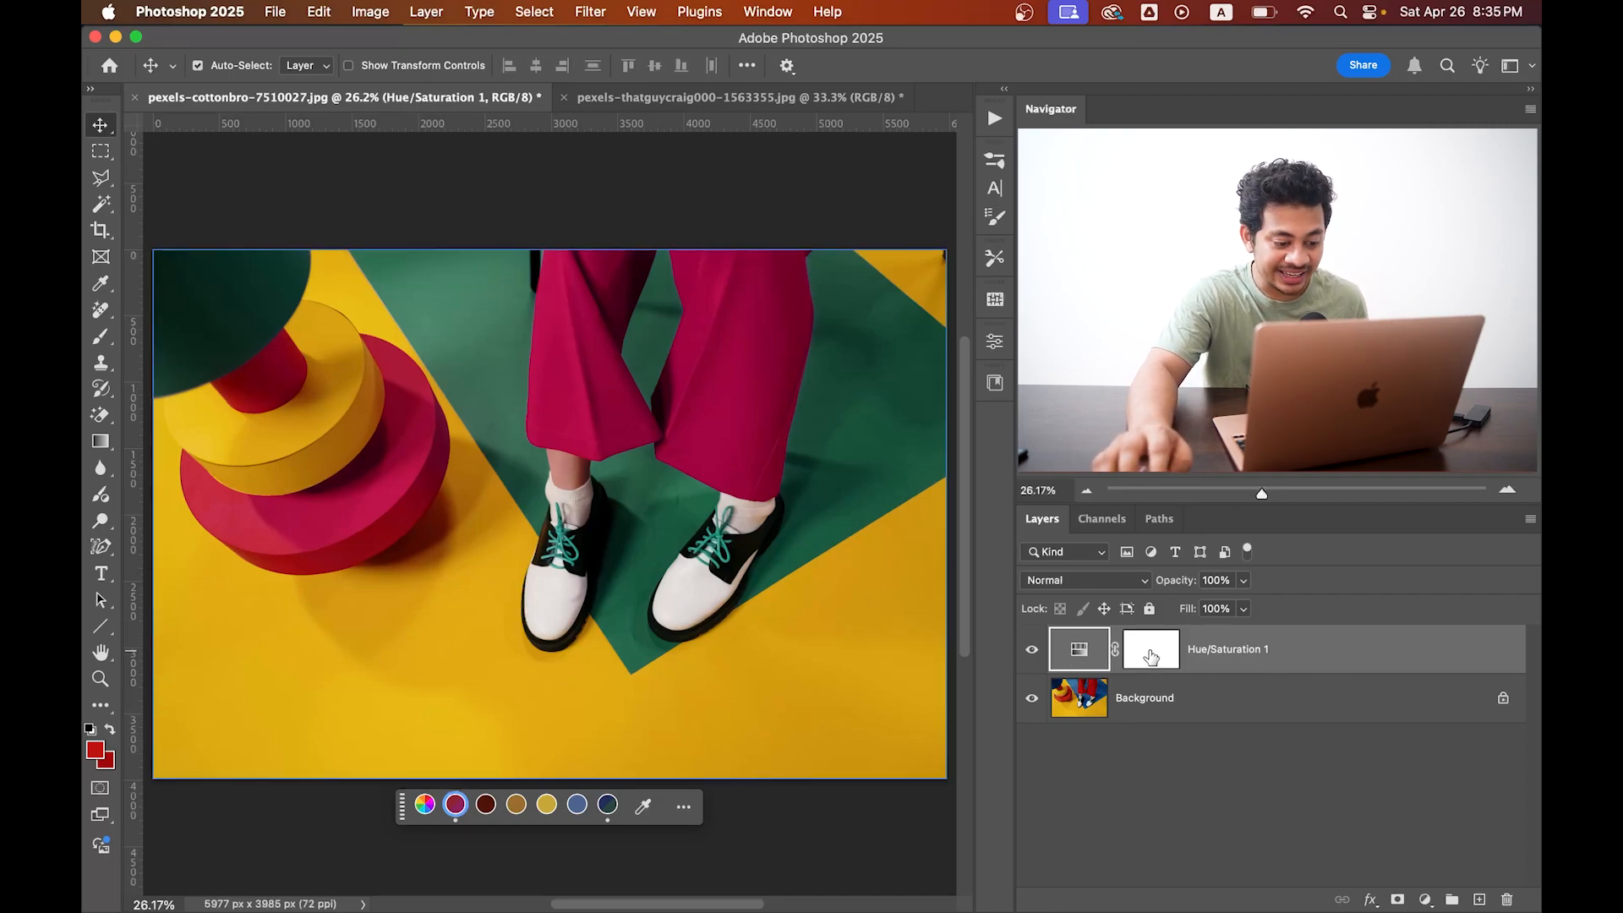
pyautogui.click(1033, 649)
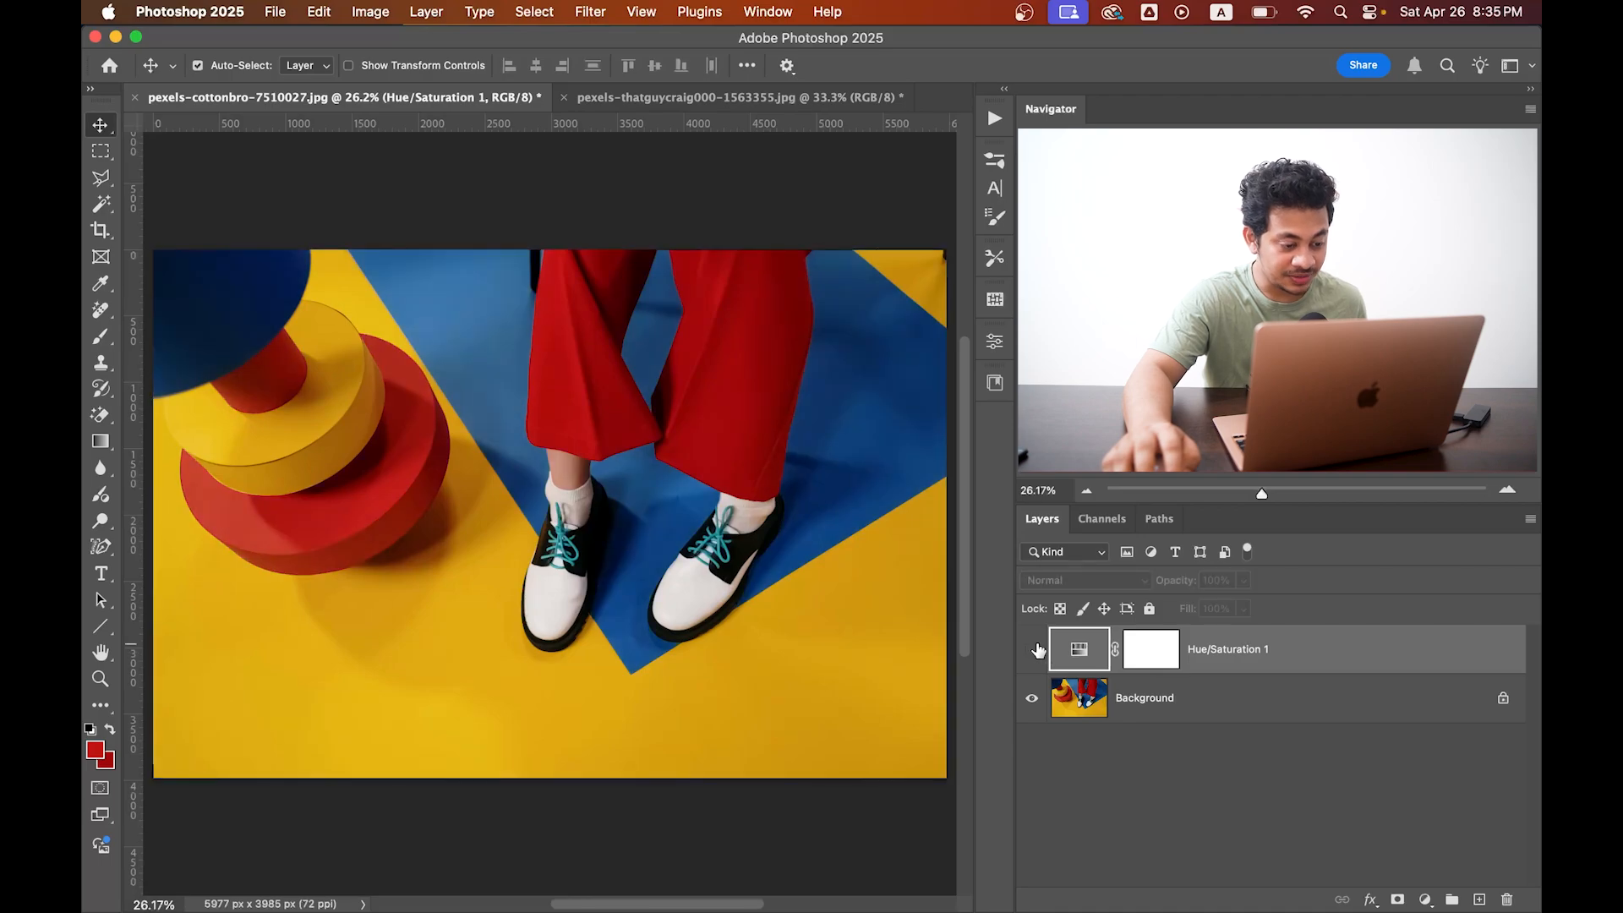
pyautogui.click(1035, 649)
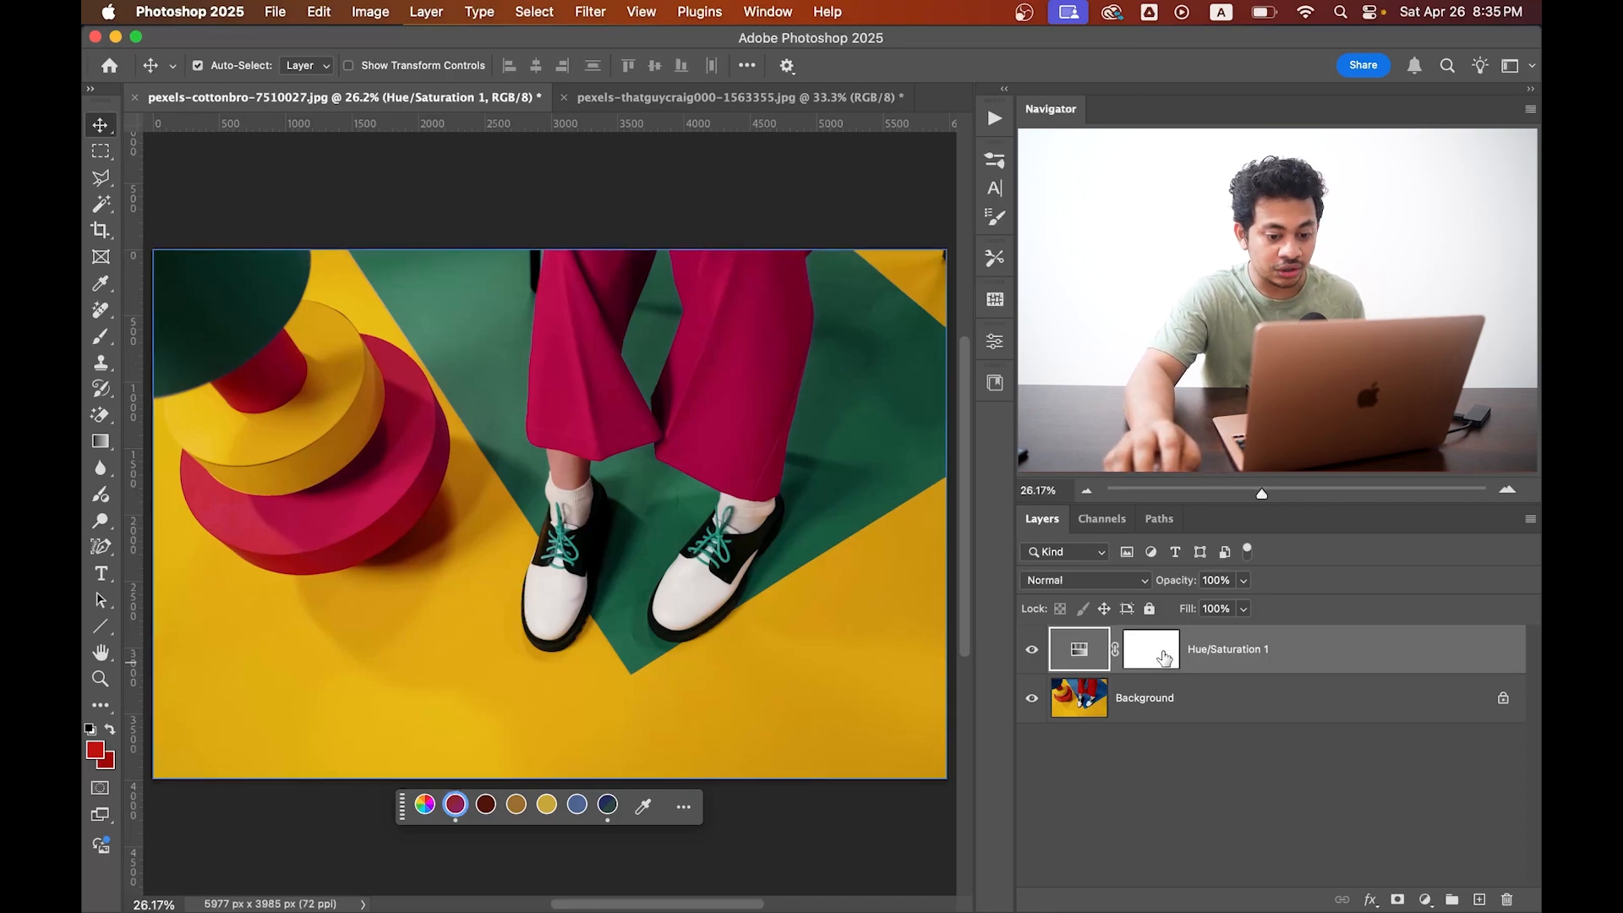
# Paint black on the Hue/Saturation layer mask over the green dome with a 780 px, 100% hardness brush, restoring its blue, and compare.
pyautogui.click(1150, 659)
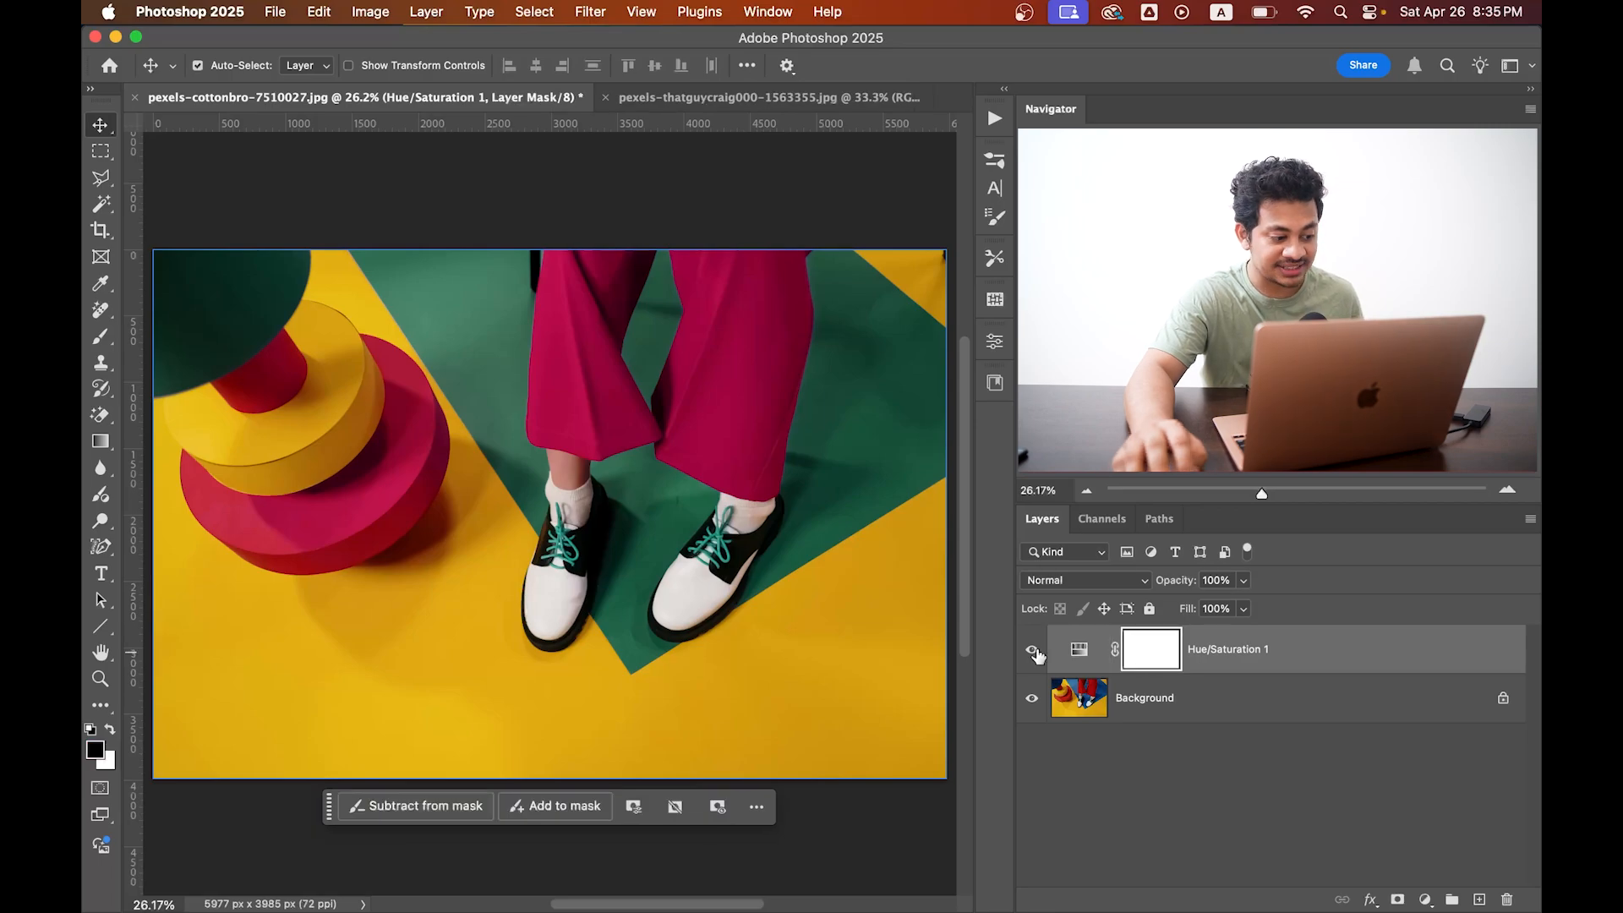
pyautogui.click(100, 336)
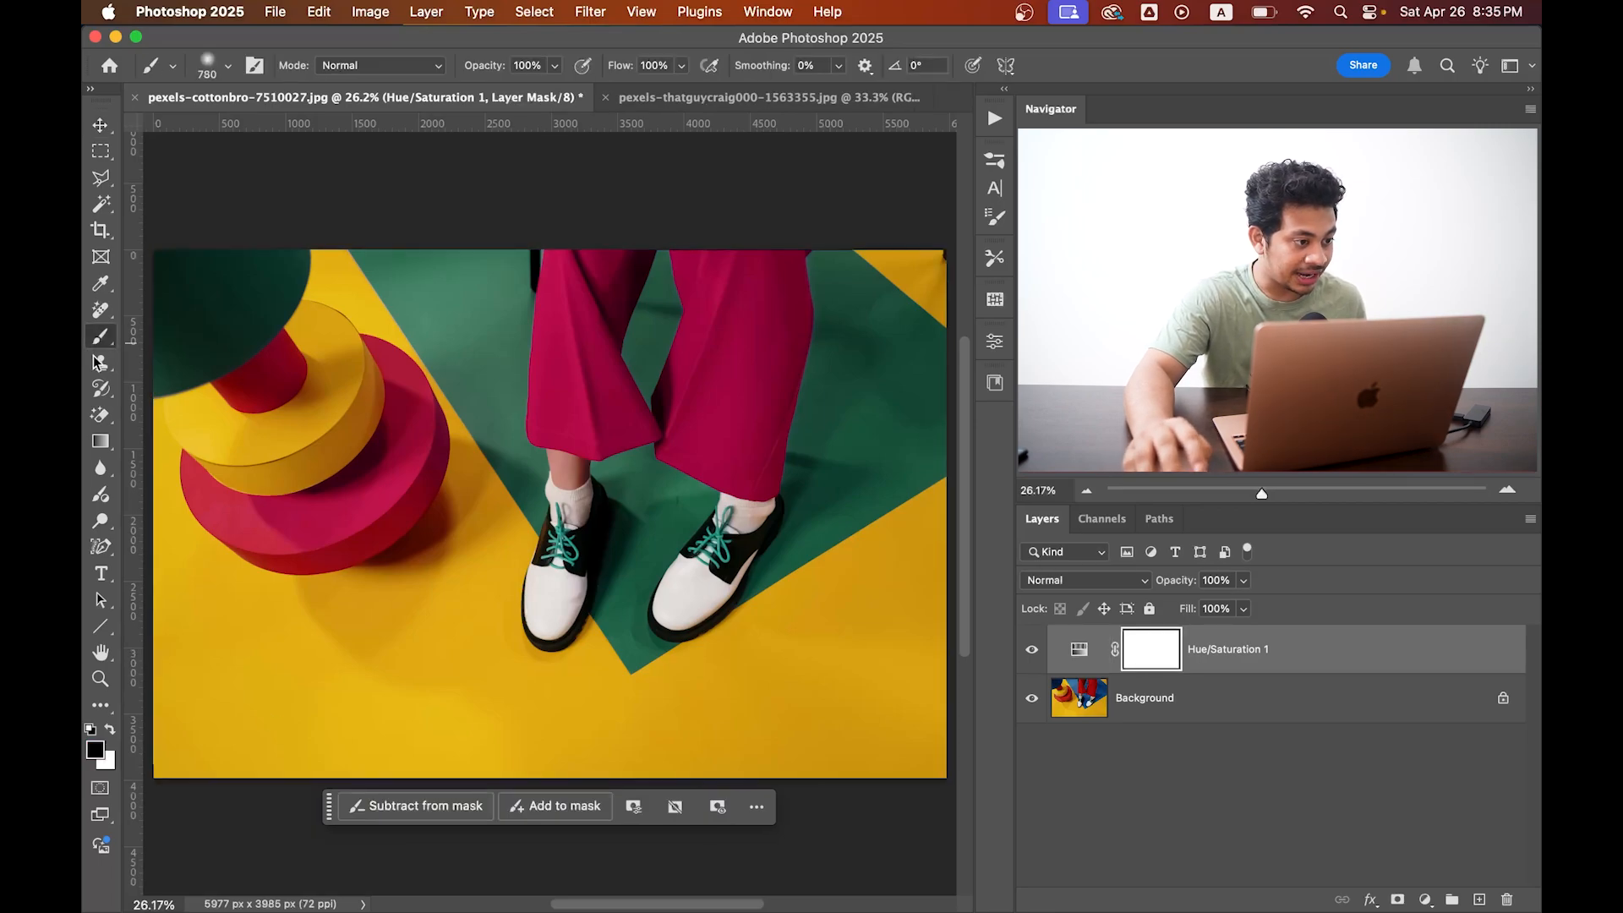
pyautogui.click(210, 65)
pyautogui.moveTo(258, 149); pyautogui.dragTo(376, 149)
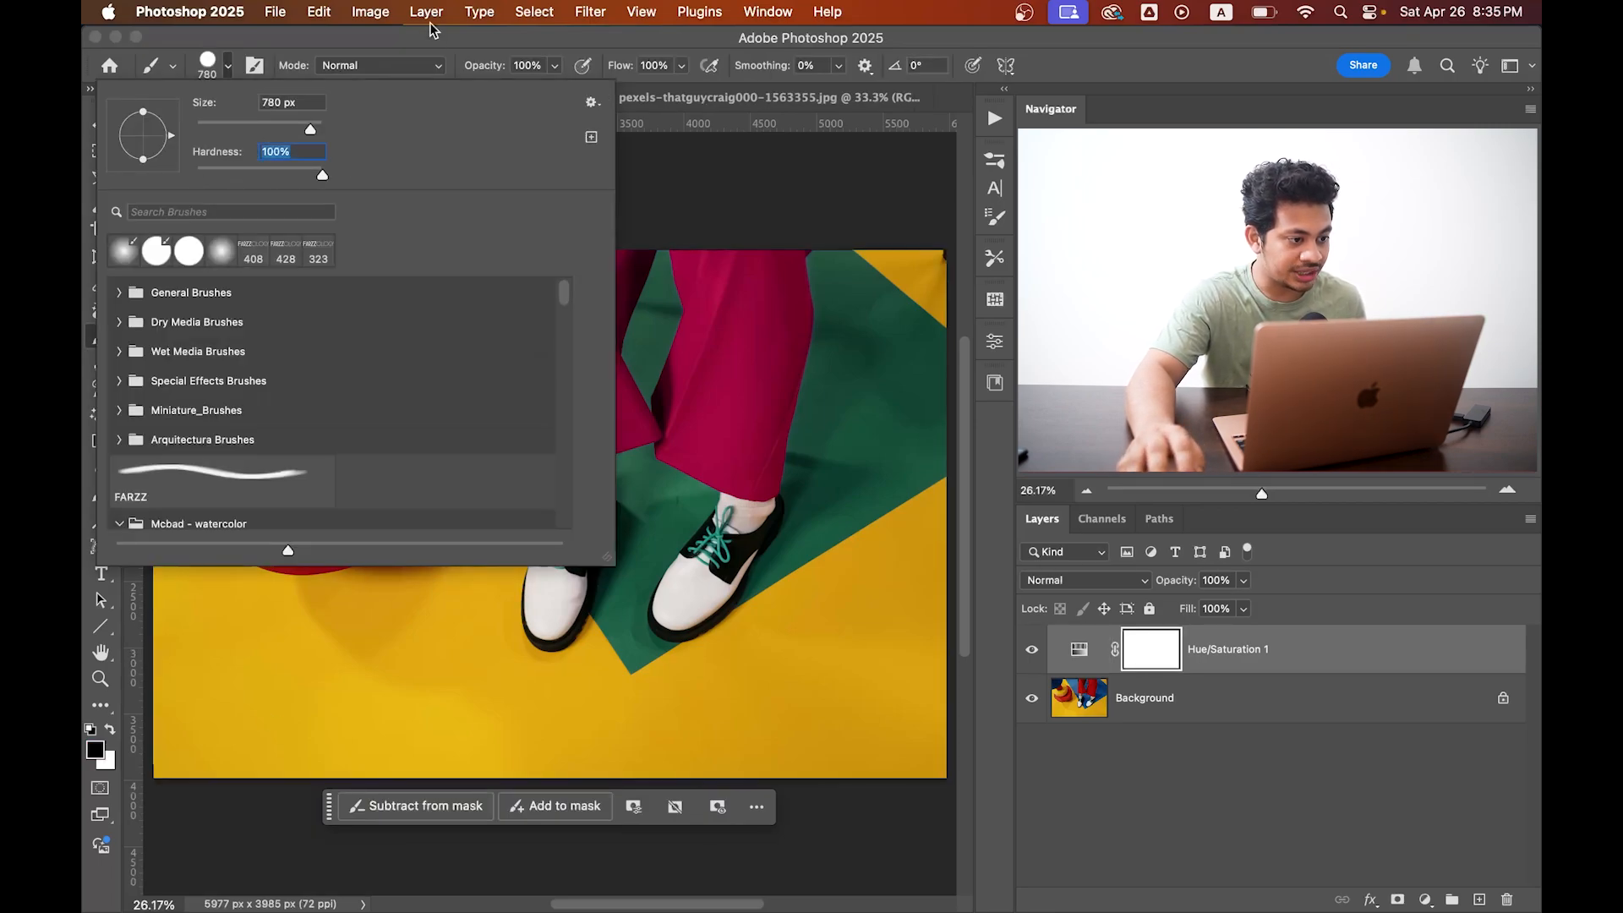
pyautogui.click(426, 38)
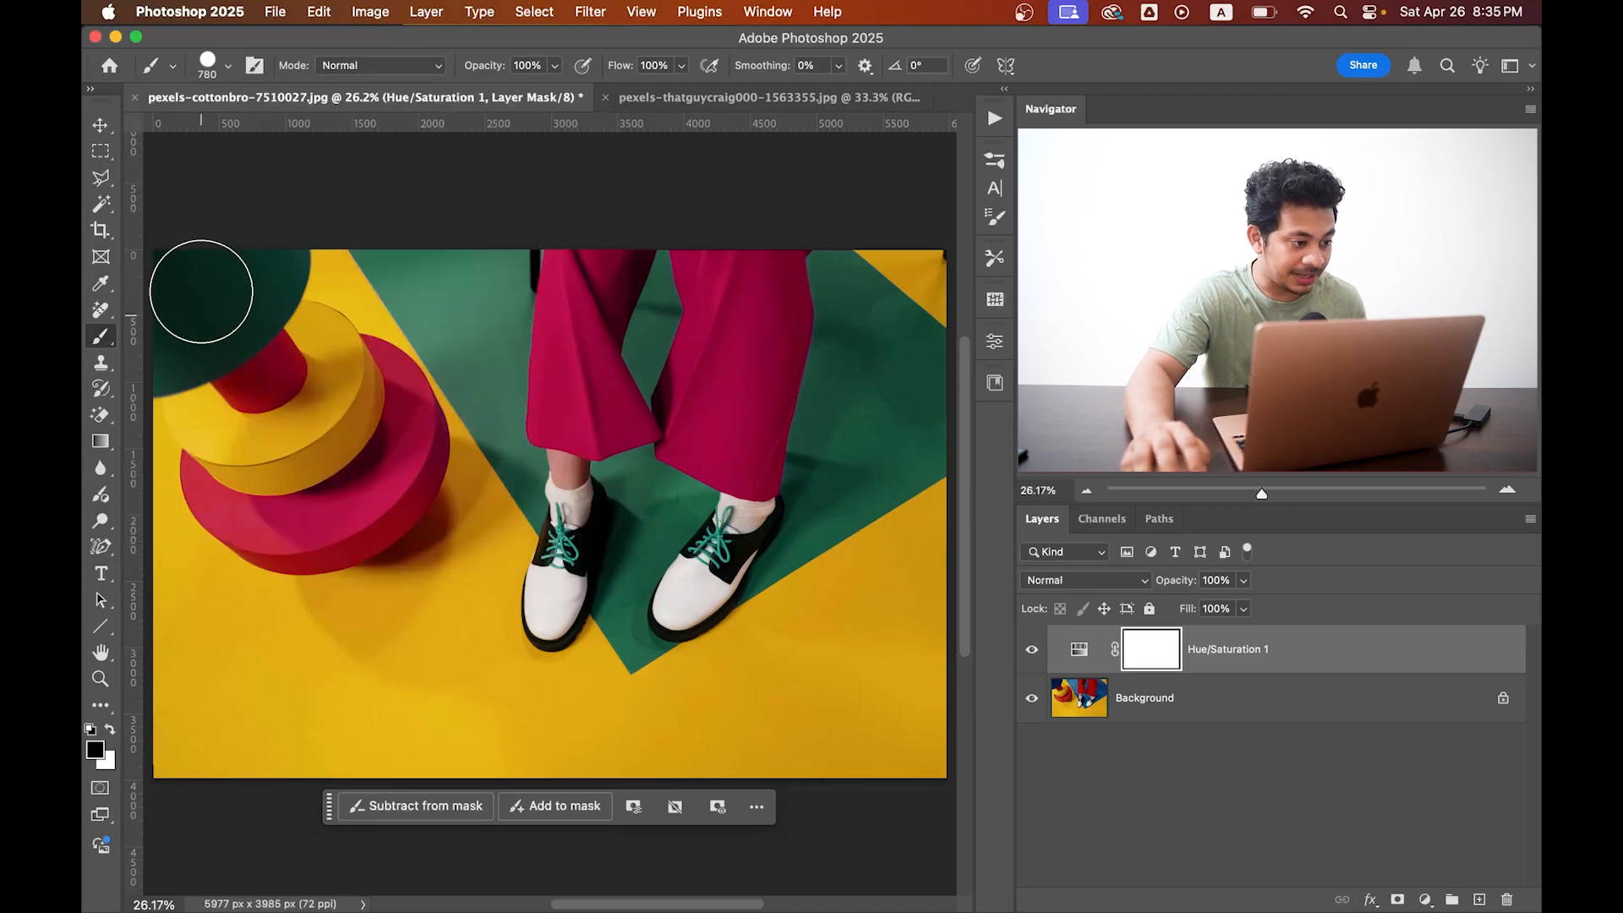
pyautogui.moveTo(175, 281)
pyautogui.mouseDown()
pyautogui.moveTo(231, 240)
pyautogui.moveTo(203, 298)
pyautogui.moveTo(259, 258)
pyautogui.moveTo(157, 343)
pyautogui.mouseUp()
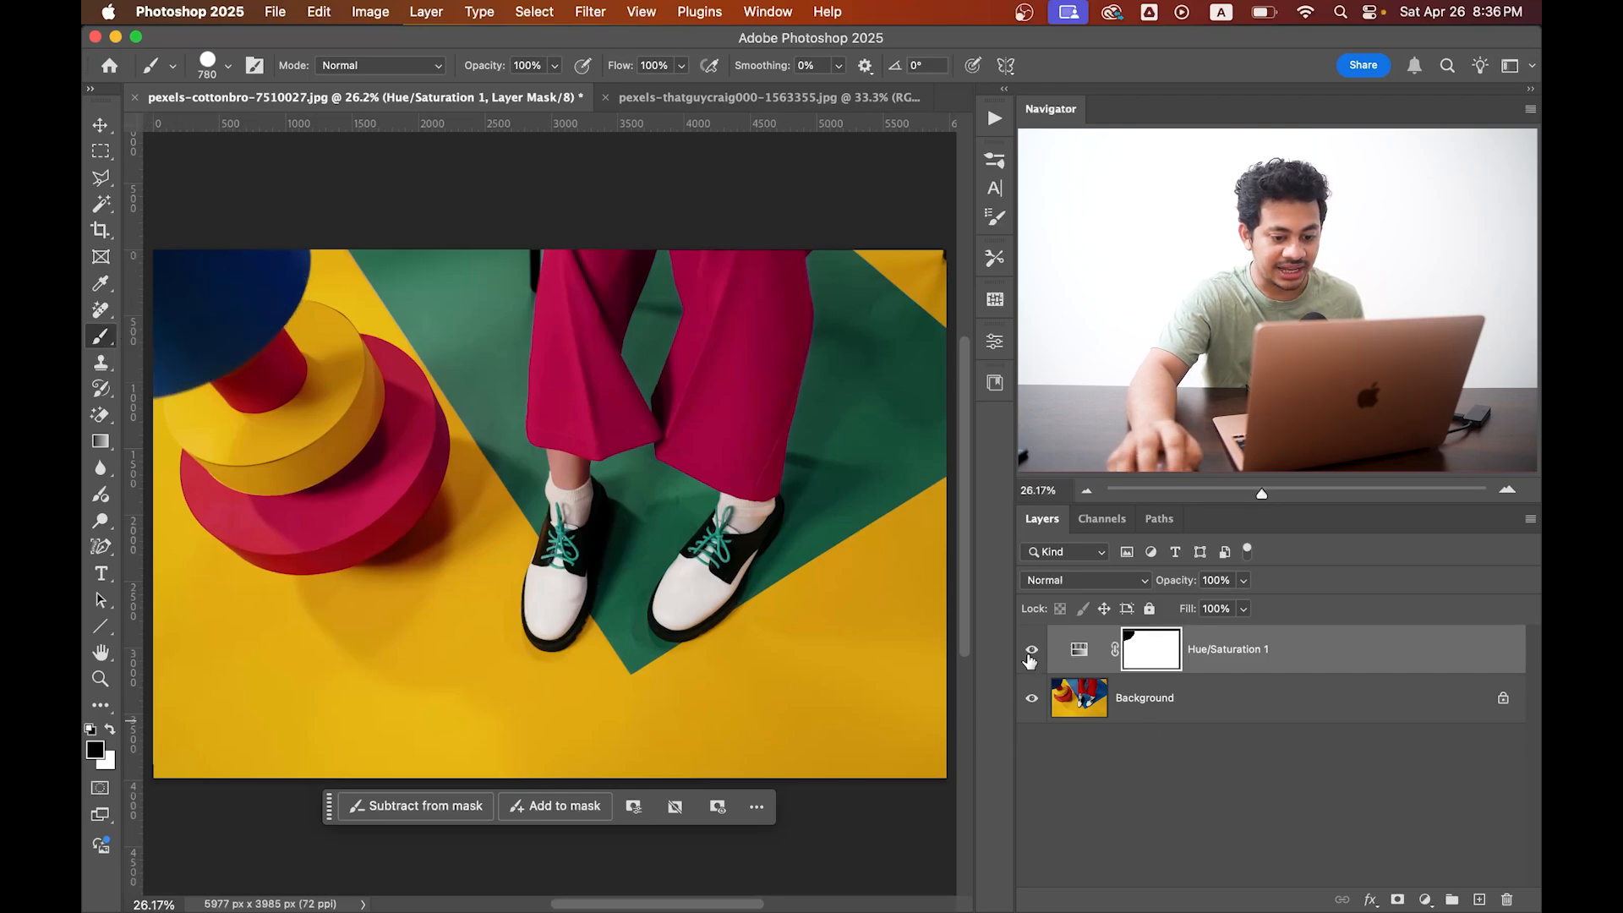
pyautogui.click(1032, 651)
pyautogui.click(1029, 661)
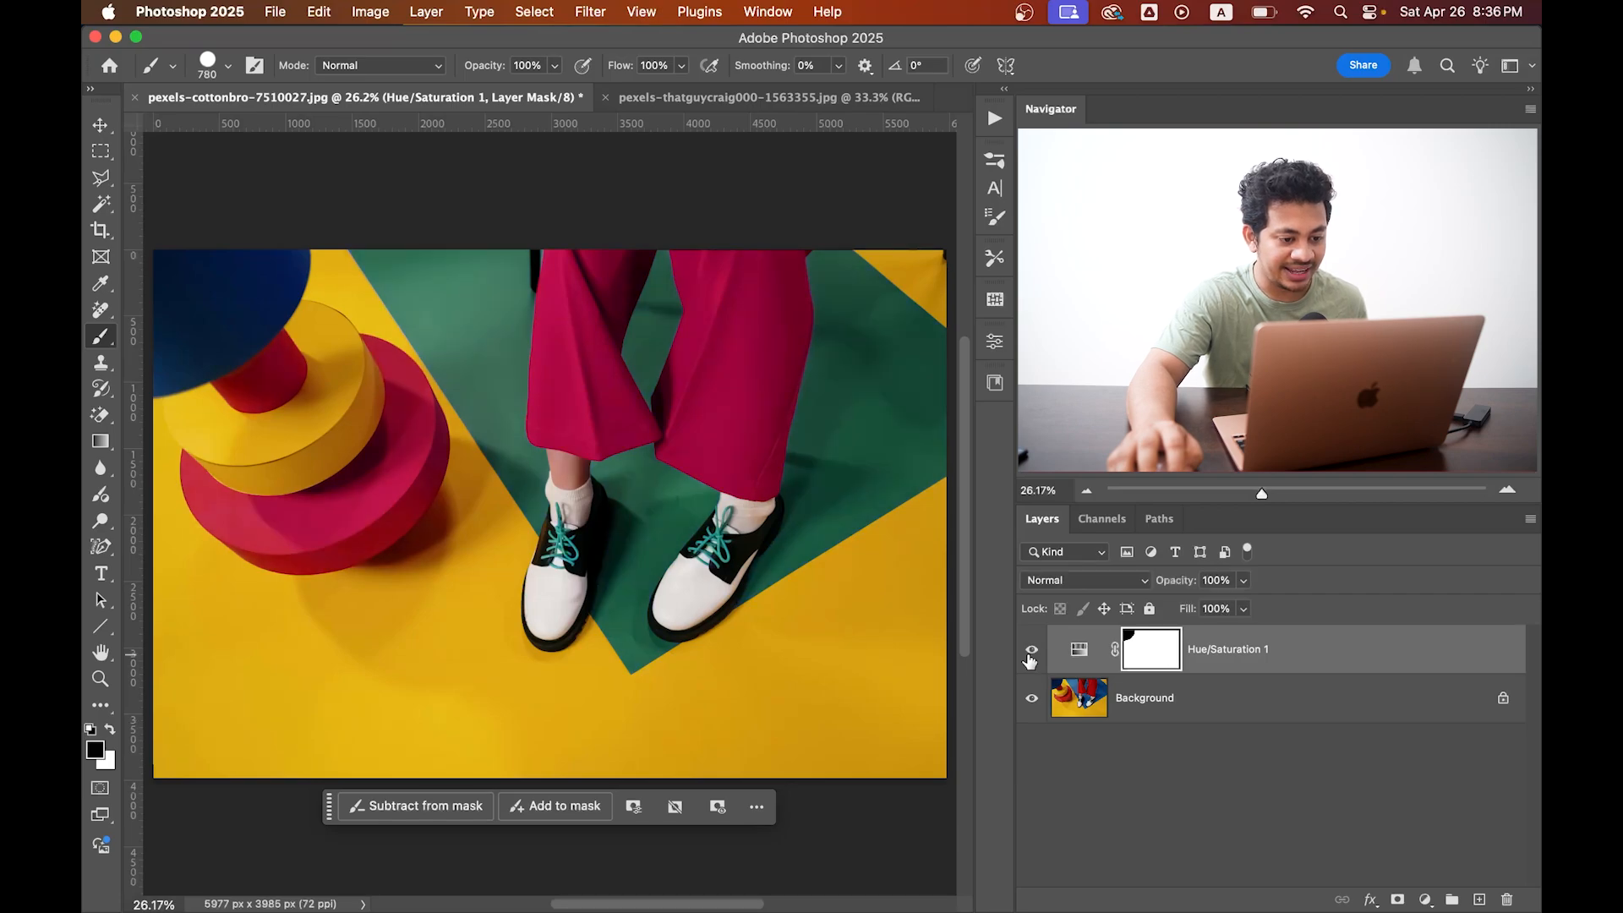
pyautogui.click(1030, 660)
pyautogui.click(1030, 660)
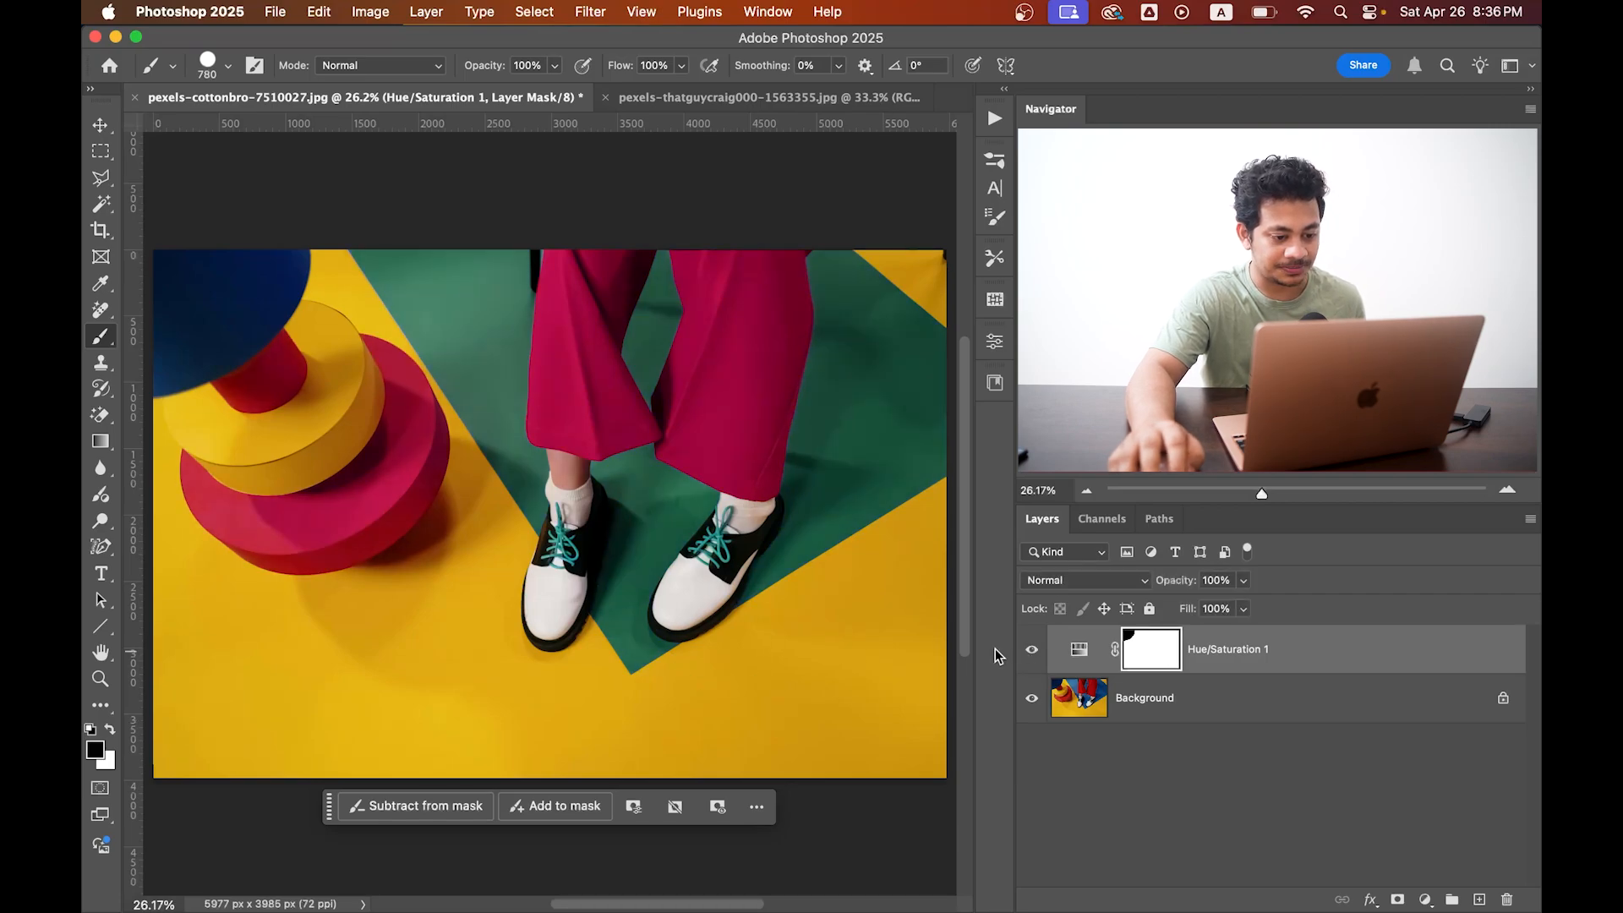